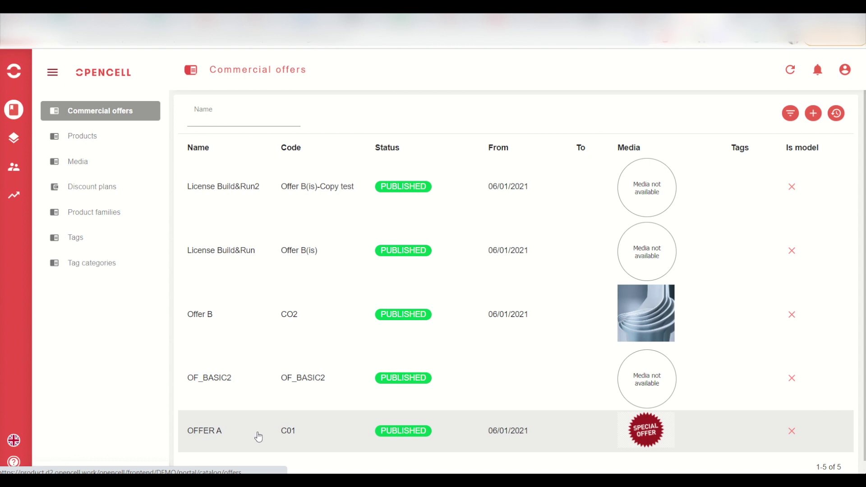
Step: Open the commercial offer OFFER A and accept the quantity parameters of its user training product P02
click(244, 433)
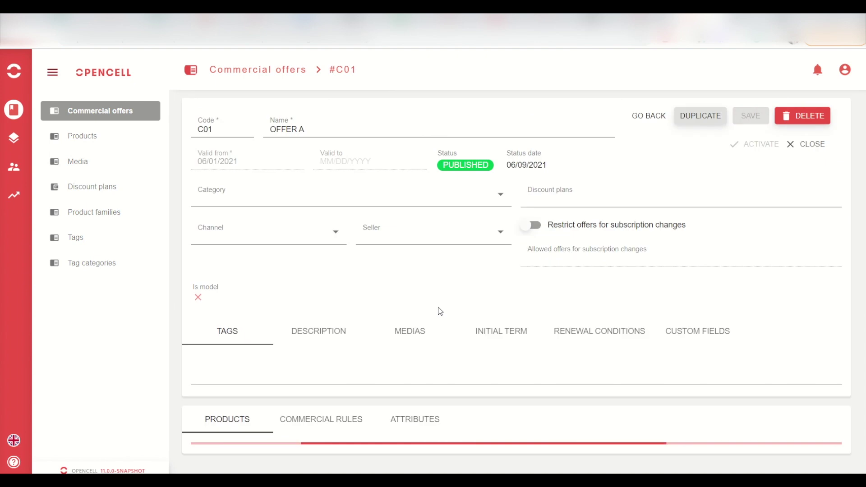
scroll(437, 310, down, 1)
scroll(440, 311, down, 2)
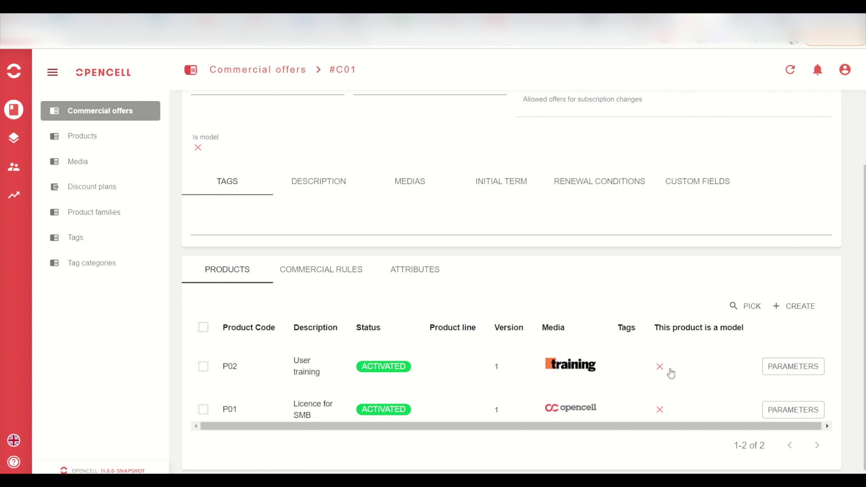
click(783, 376)
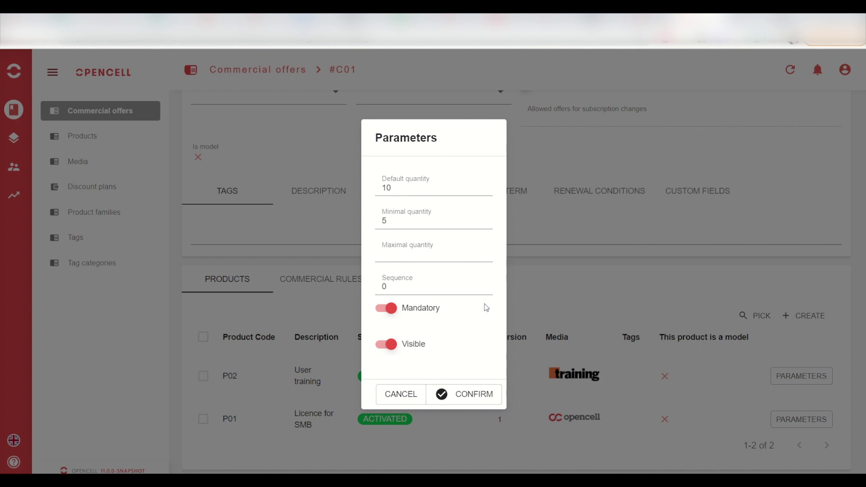
click(441, 394)
Step: Accept the parameters of the SMB licence product P01 and save the commercial offer
click(788, 419)
click(458, 391)
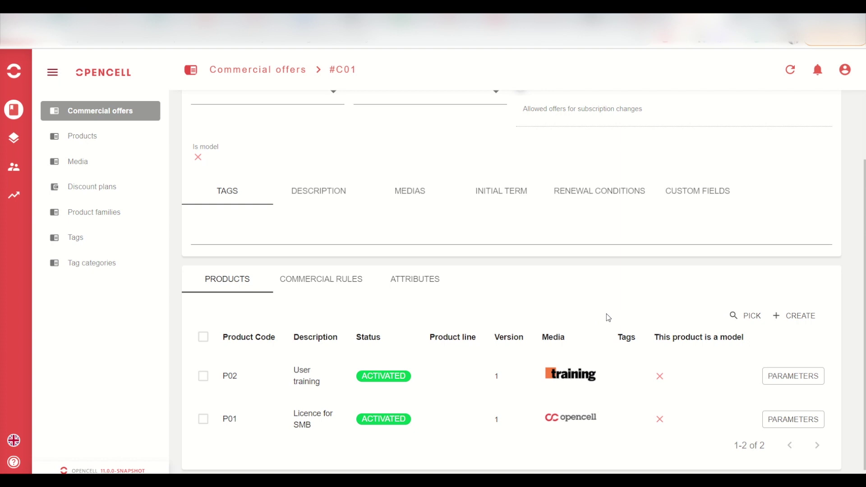
scroll(607, 318, up, 3)
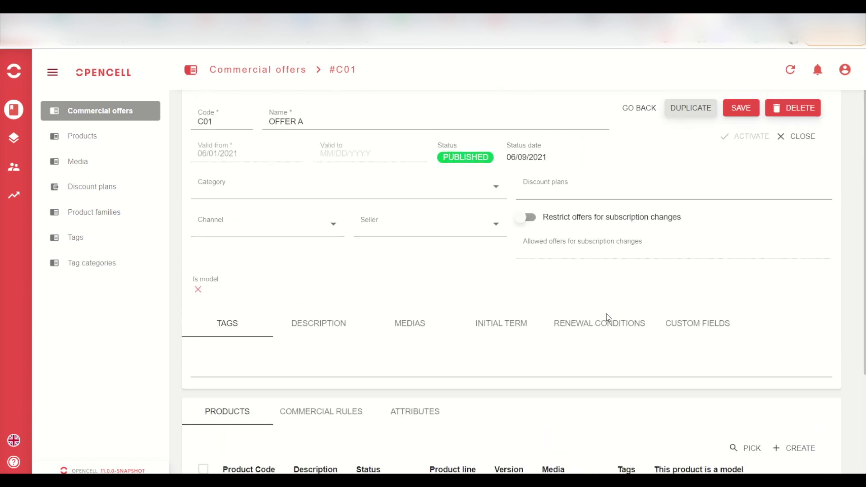
click(744, 127)
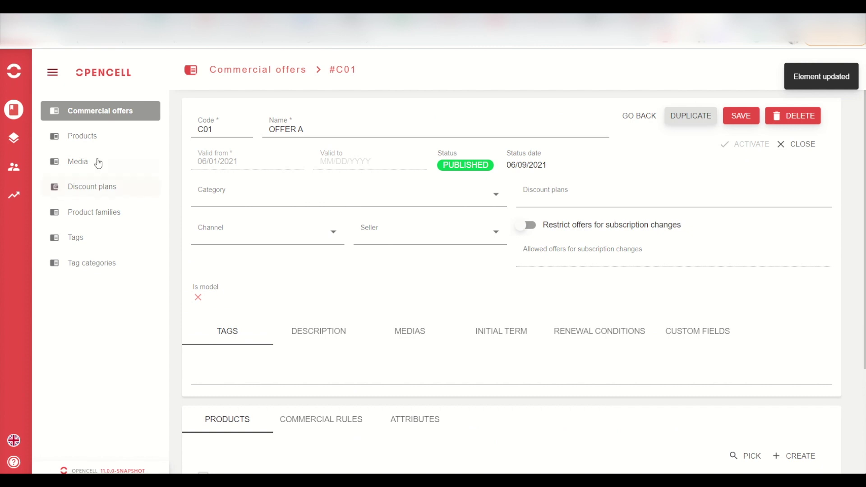
click(20, 174)
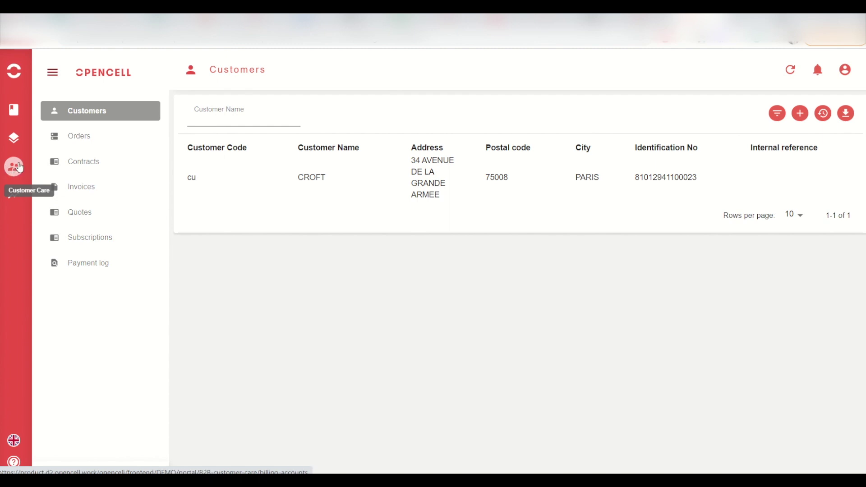
click(84, 217)
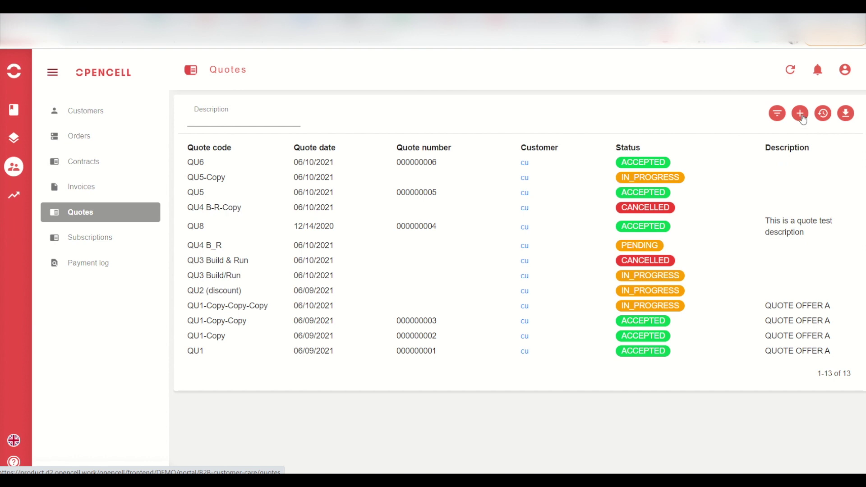
click(801, 114)
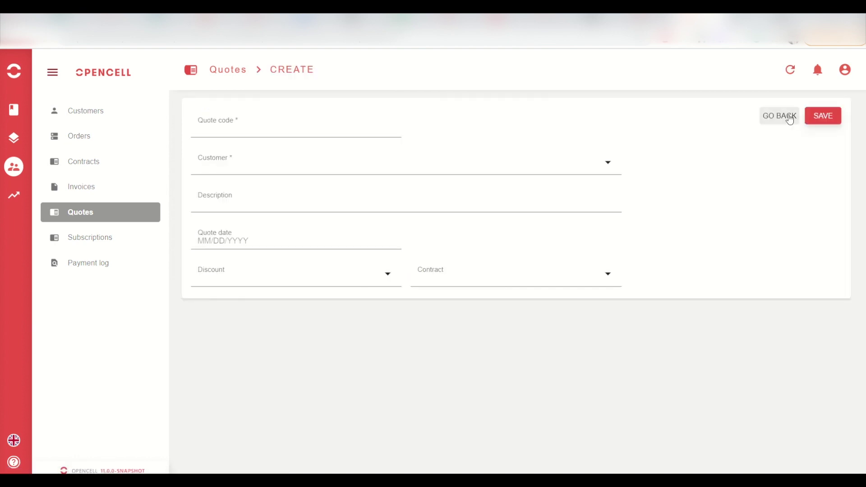
click(790, 117)
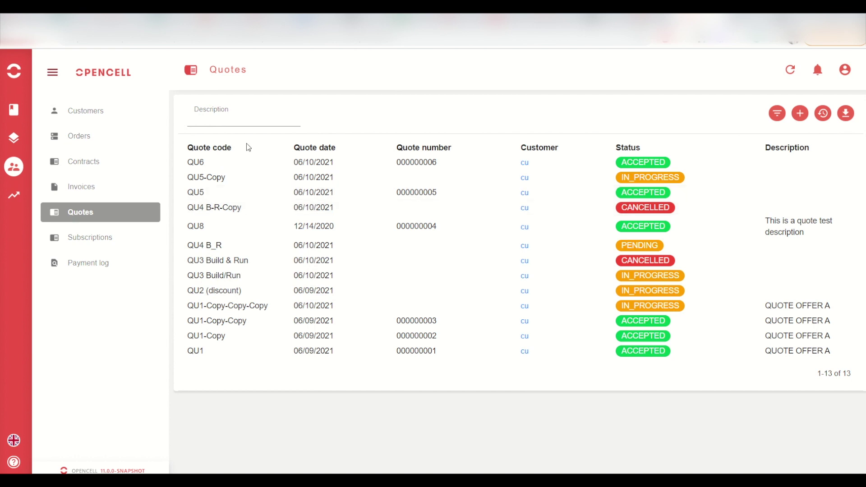
Step: Open the listed customer's record from the customer list and display its quotes
click(93, 113)
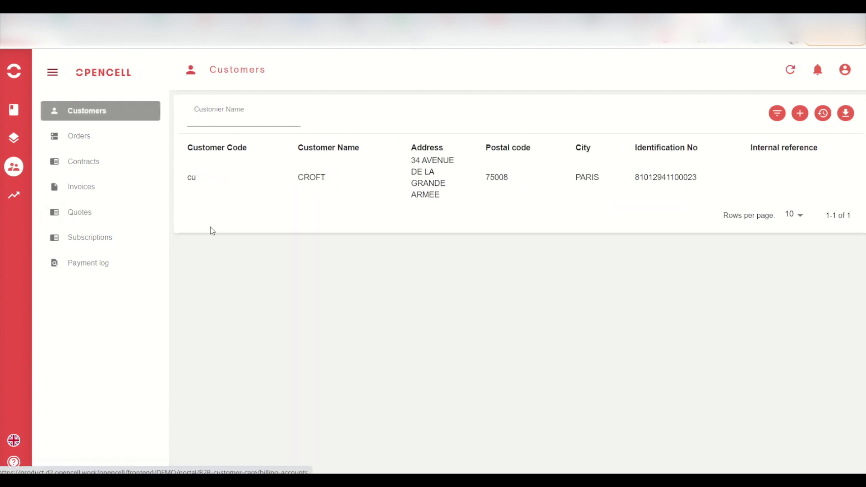
click(18, 165)
click(105, 112)
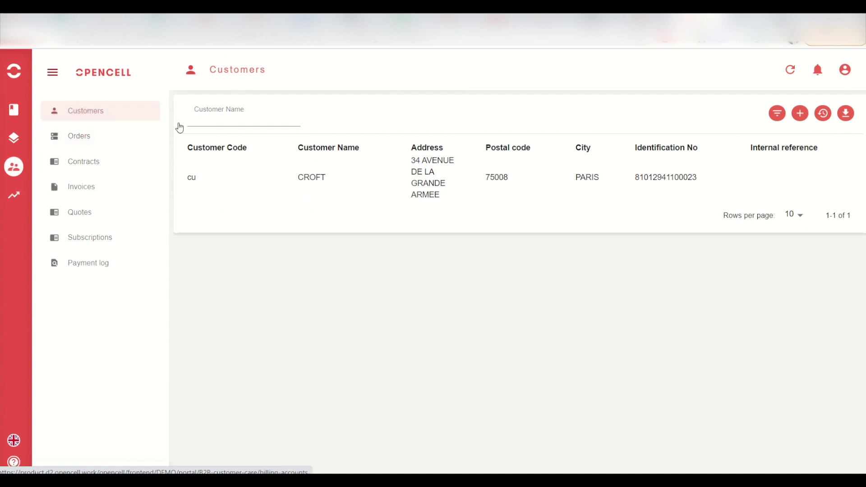
click(373, 186)
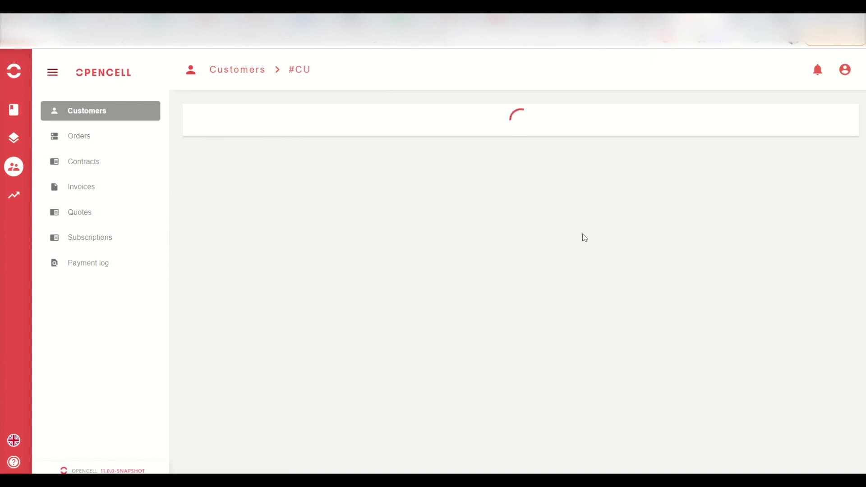
scroll(585, 238, down, 1)
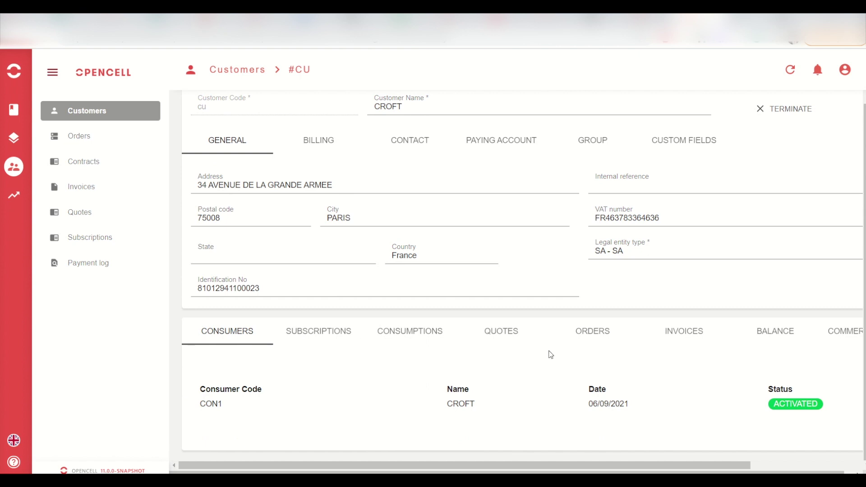
scroll(718, 337, right, 2)
scroll(718, 336, left, 2)
click(509, 331)
scroll(616, 392, down, 1)
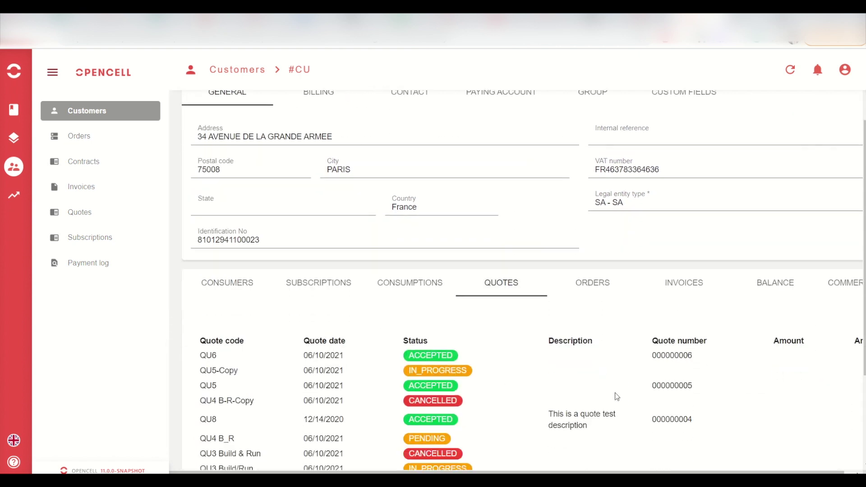
scroll(616, 393, down, 1)
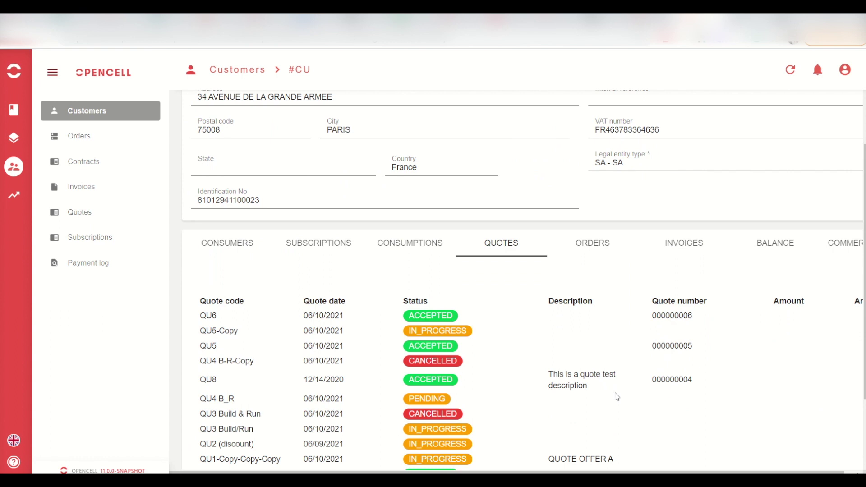
Step: Open the pending quote QU4 B_R, cancel it and return to the customer record
click(616, 397)
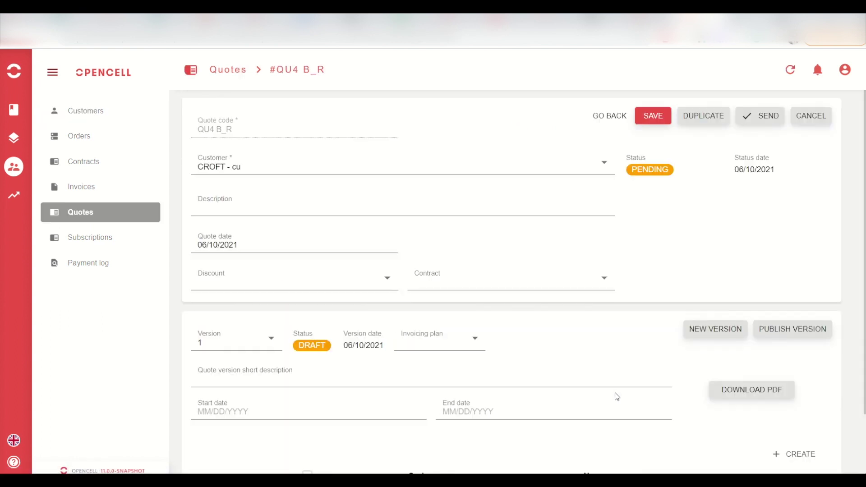
scroll(563, 347, down, 1)
scroll(562, 348, up, 1)
click(817, 122)
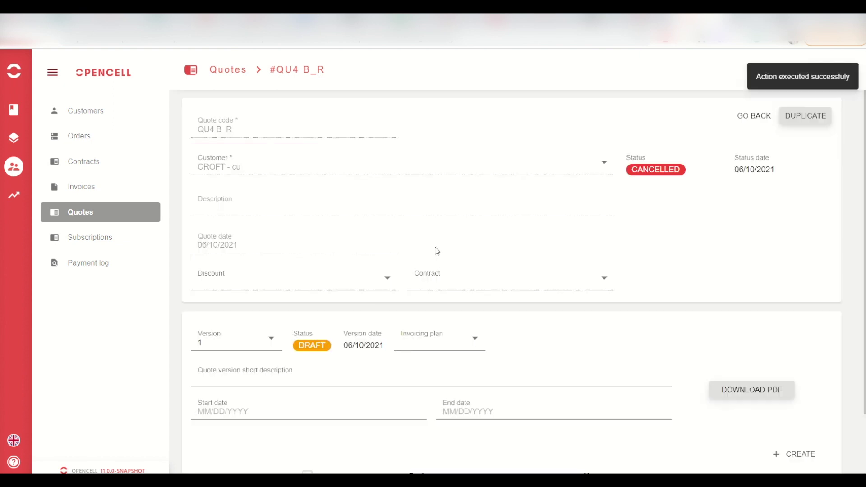
click(741, 118)
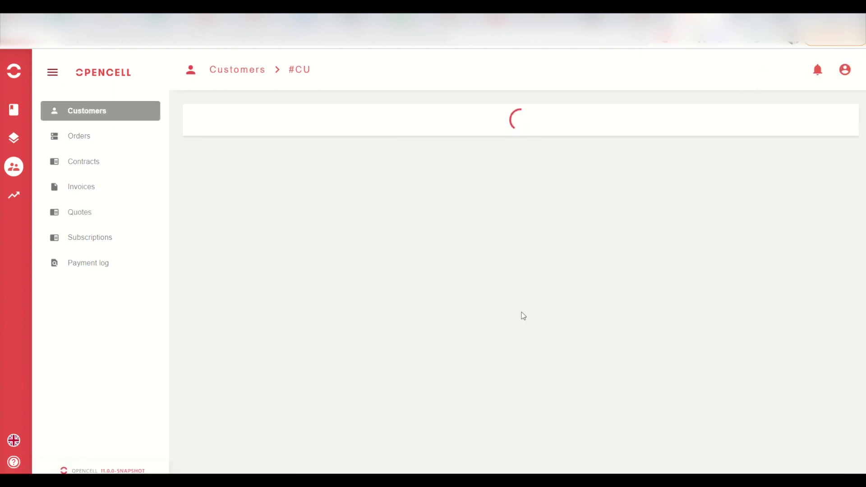
Step: Start a new quote from the quotes section of the customer record
scroll(505, 346, down, 1)
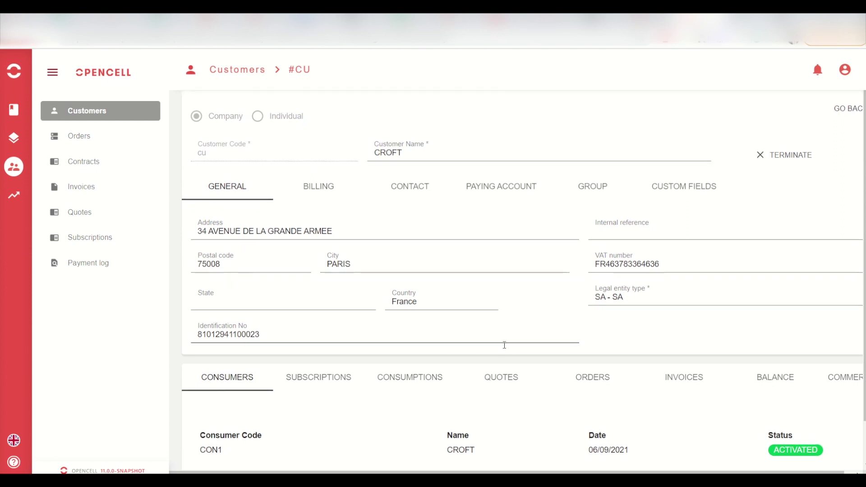
click(501, 378)
scroll(632, 372, right, 3)
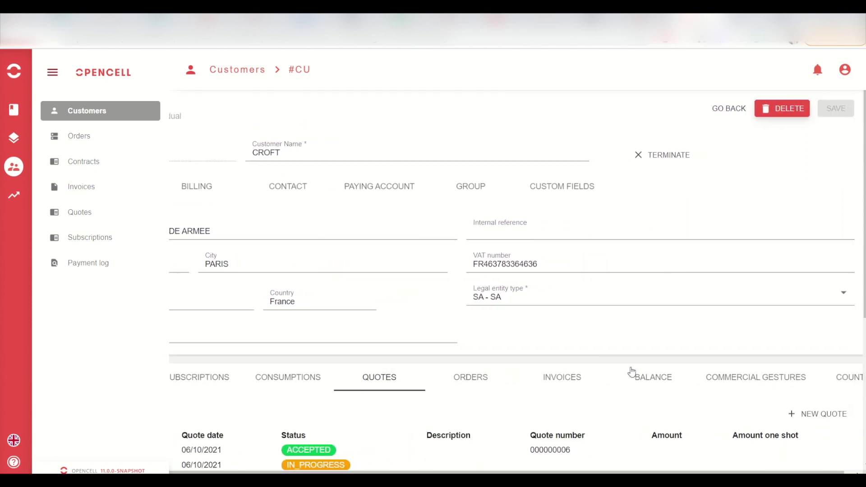
click(803, 417)
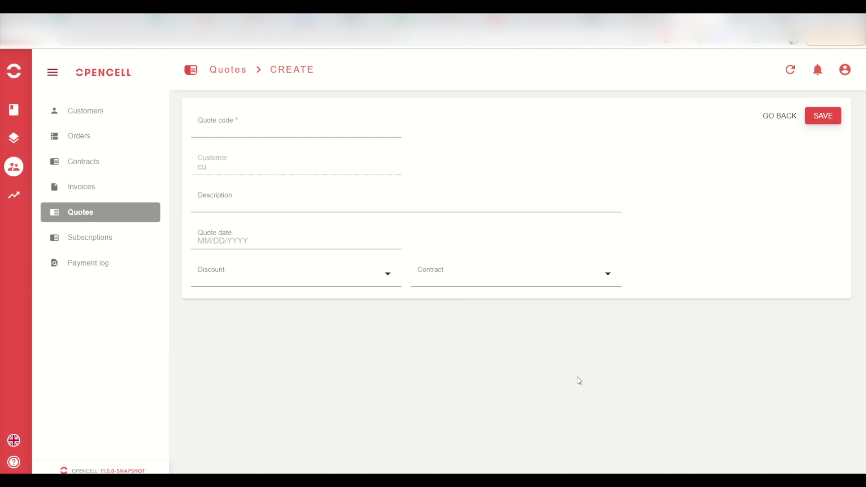
Step: Enter QU7 as the code of the new quote
click(274, 131)
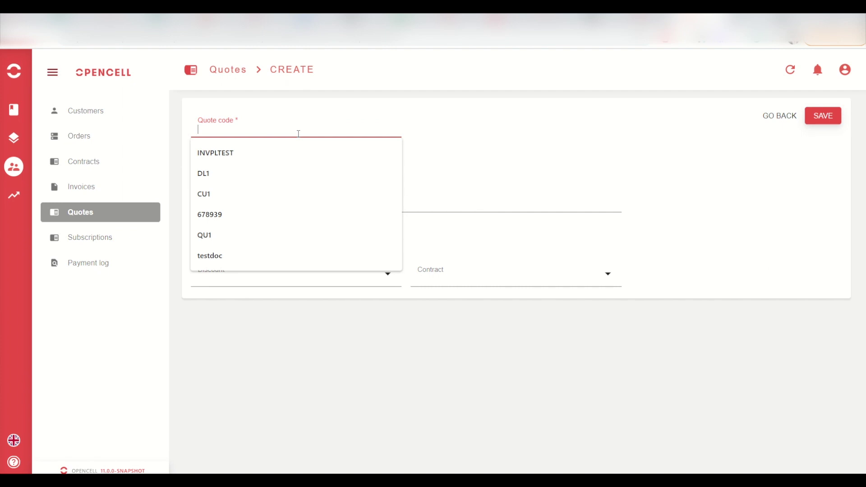
text(QU)
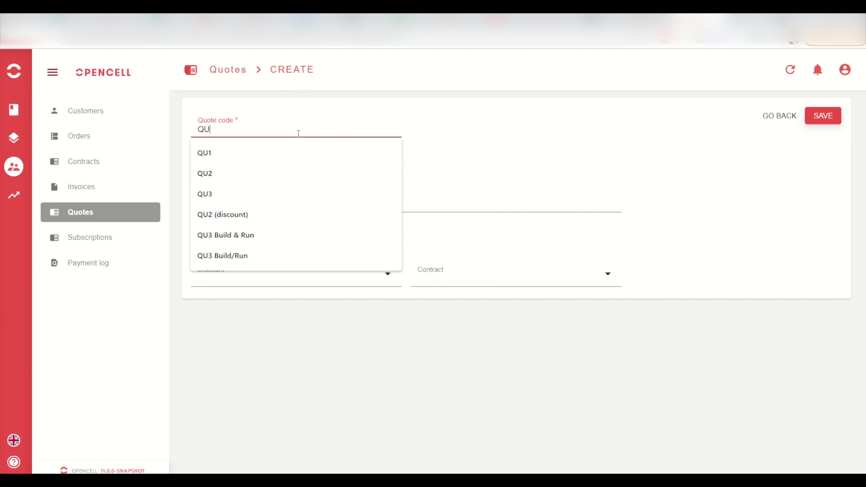
text(7)
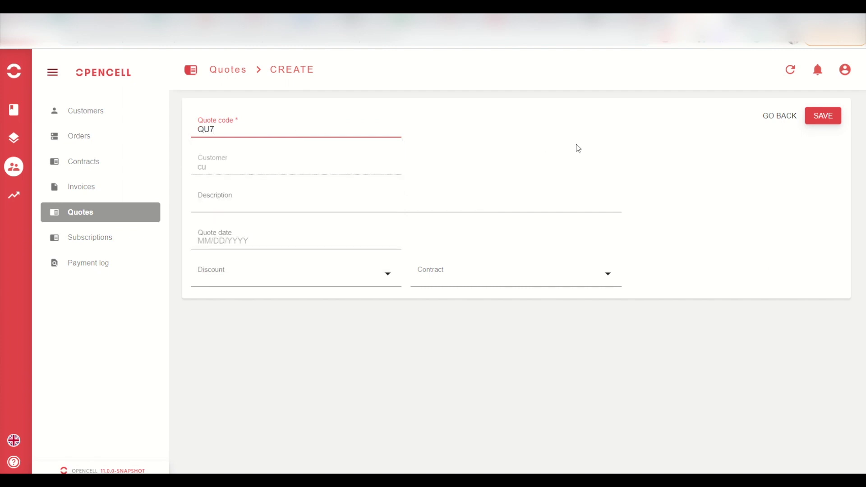
click(579, 148)
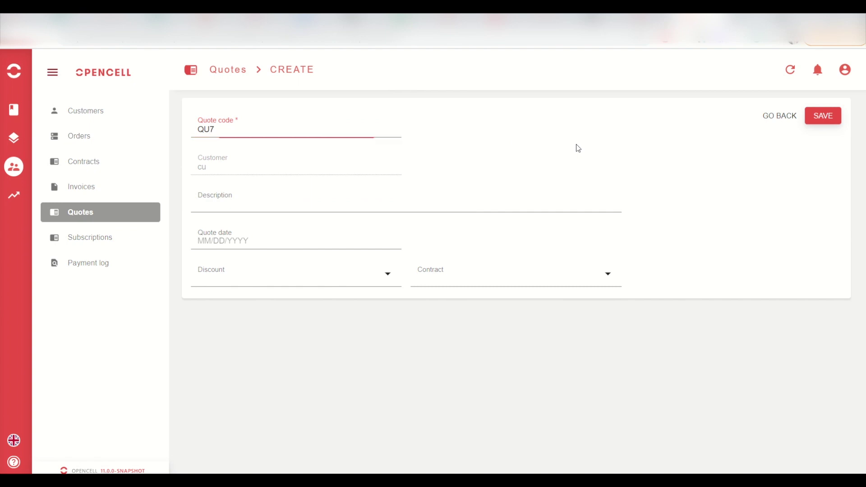
Step: Describe the quote as "This is a demo quote" and set its quote date to 06/10/2021
click(295, 193)
text(T)
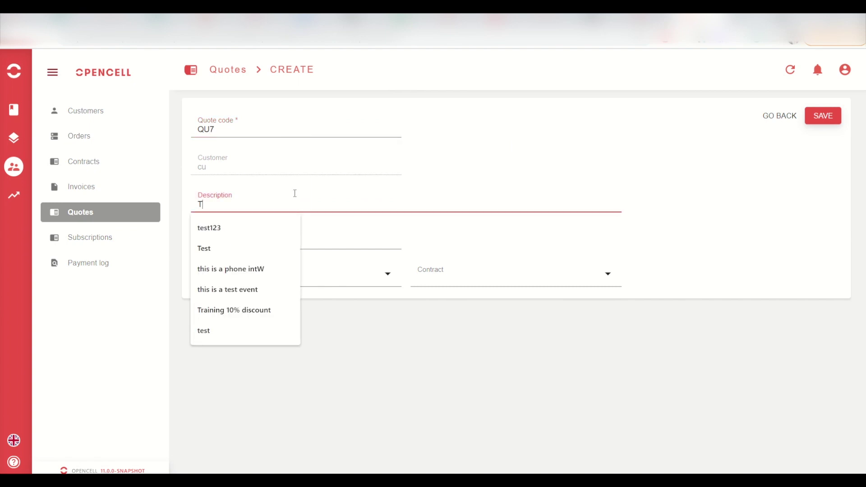
text(his is a demo quote)
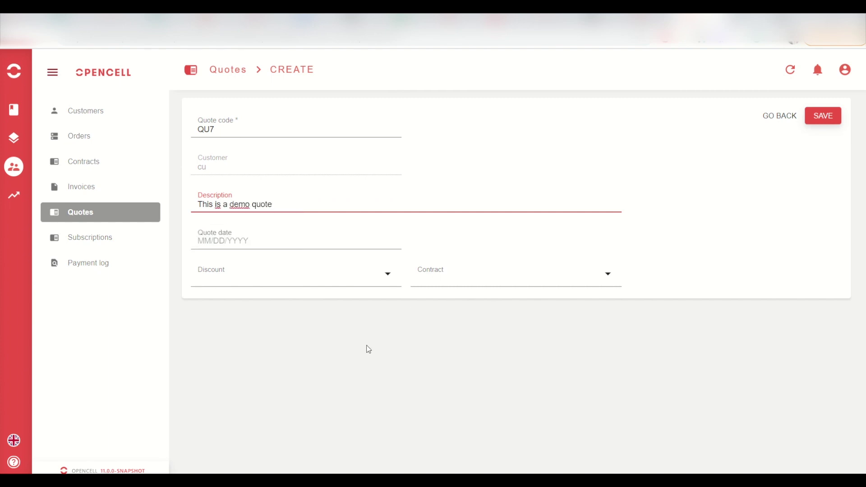
click(385, 333)
click(247, 246)
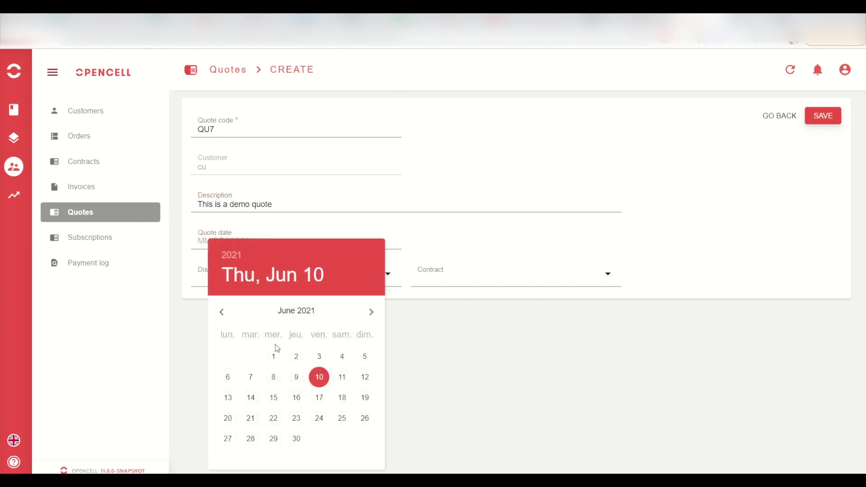
click(318, 374)
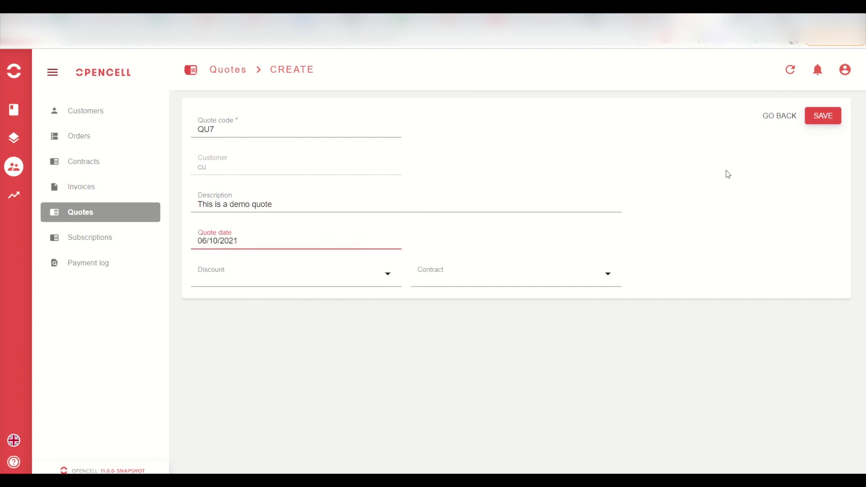
Step: Check which discounts and contracts are available for the quote without selecting any
click(325, 281)
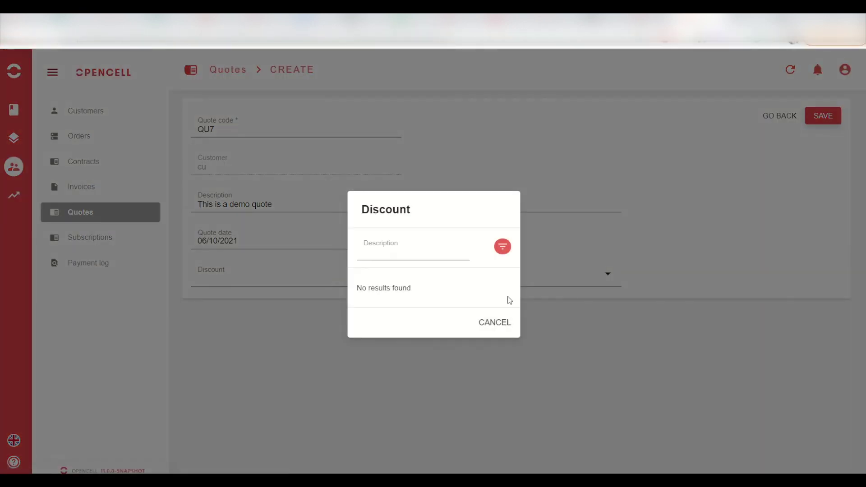
click(480, 320)
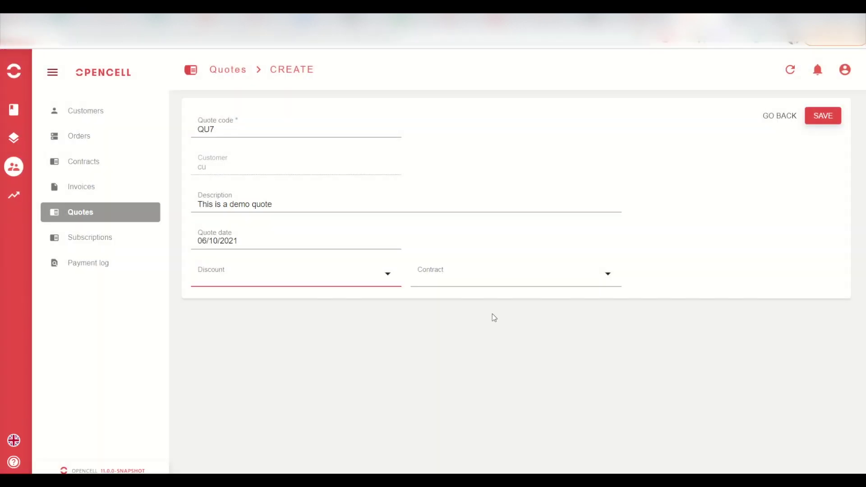
click(554, 272)
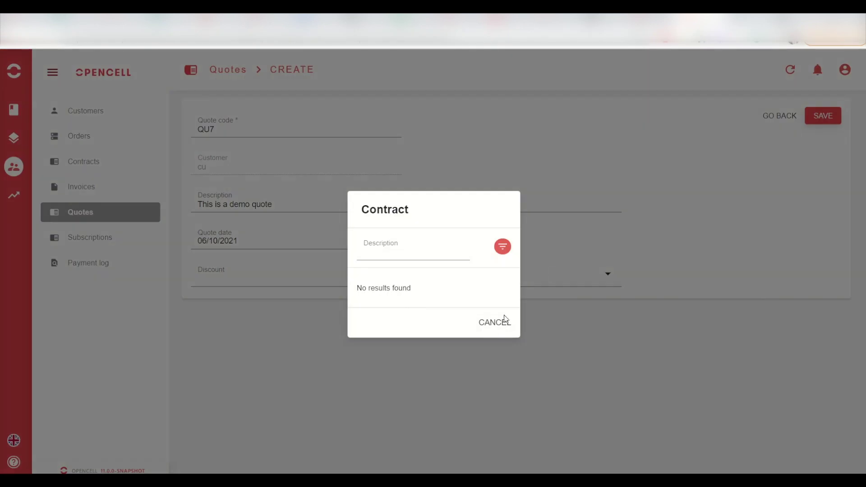
click(498, 324)
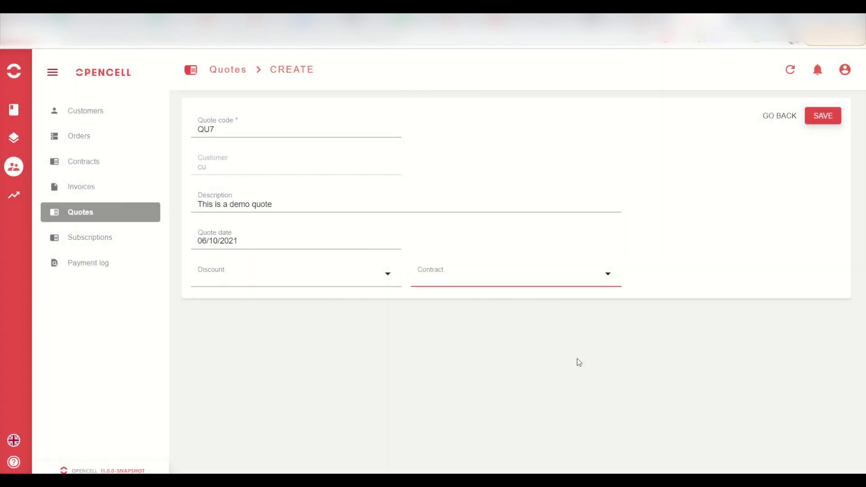
click(740, 224)
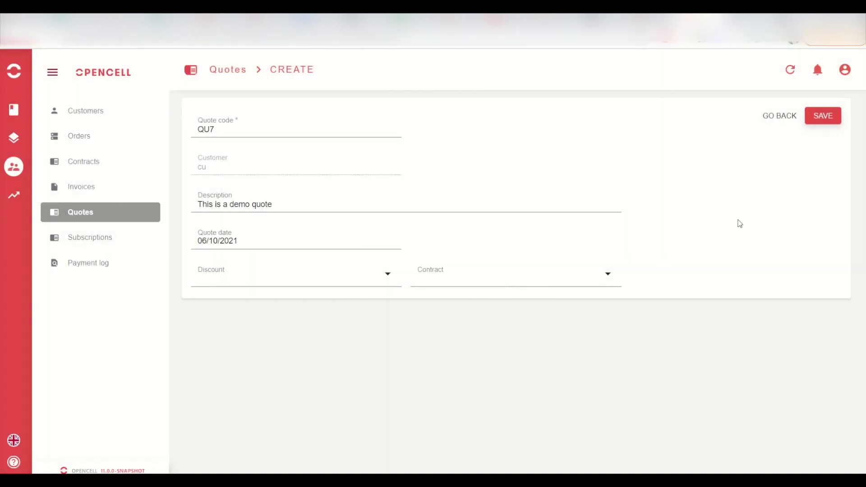
Step: Save the new quote QU7 and review its details and draft version section
click(824, 117)
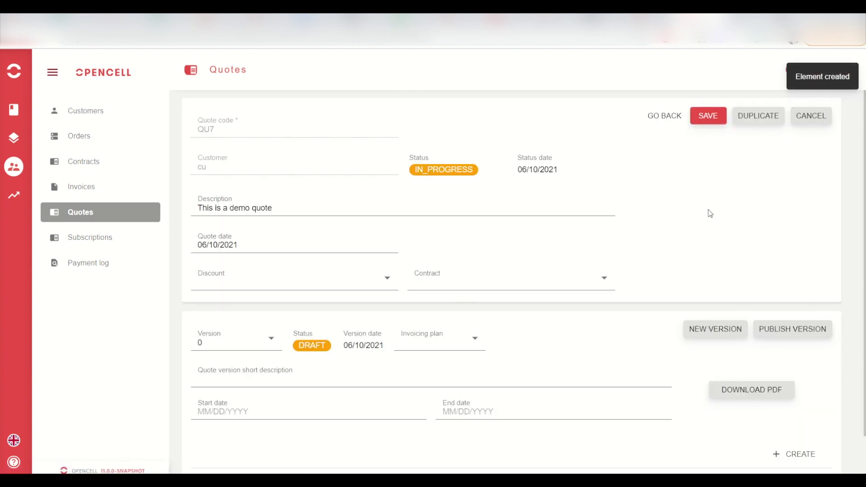
scroll(711, 214, down, 1)
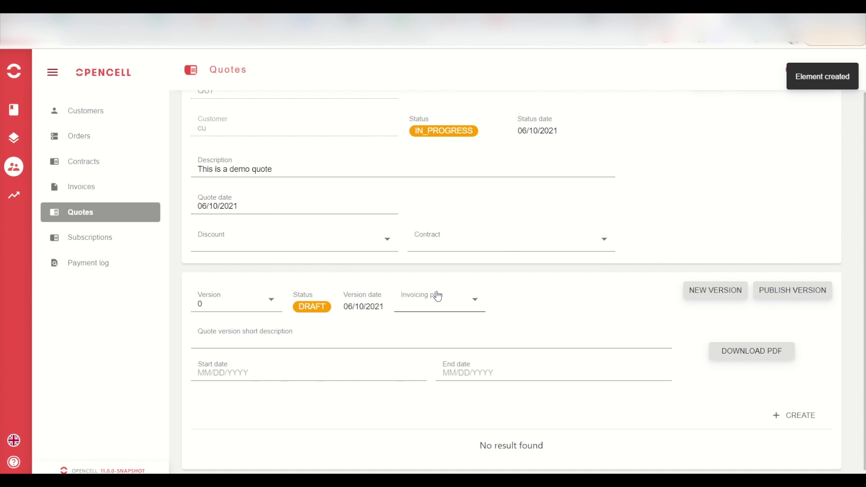
scroll(438, 296, up, 1)
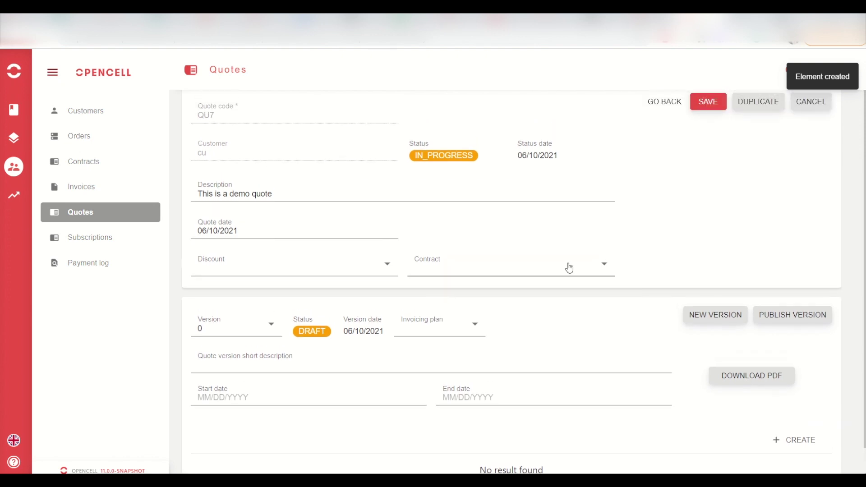
scroll(665, 254, down, 1)
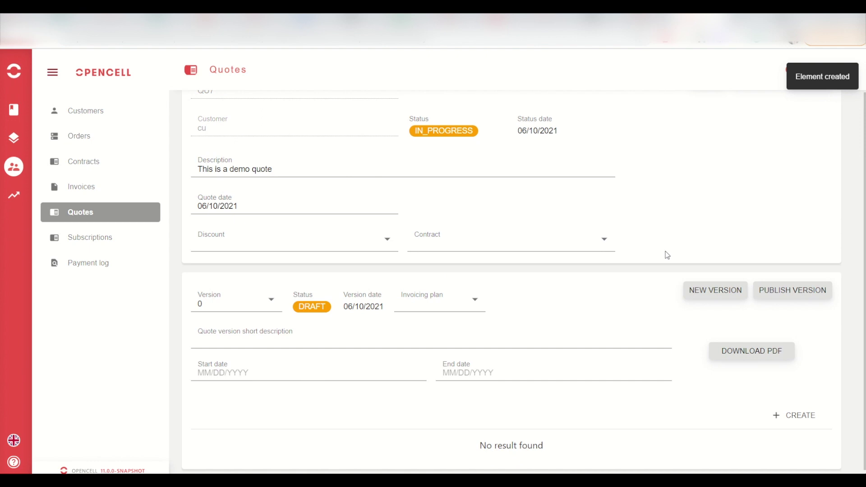
scroll(668, 255, up, 1)
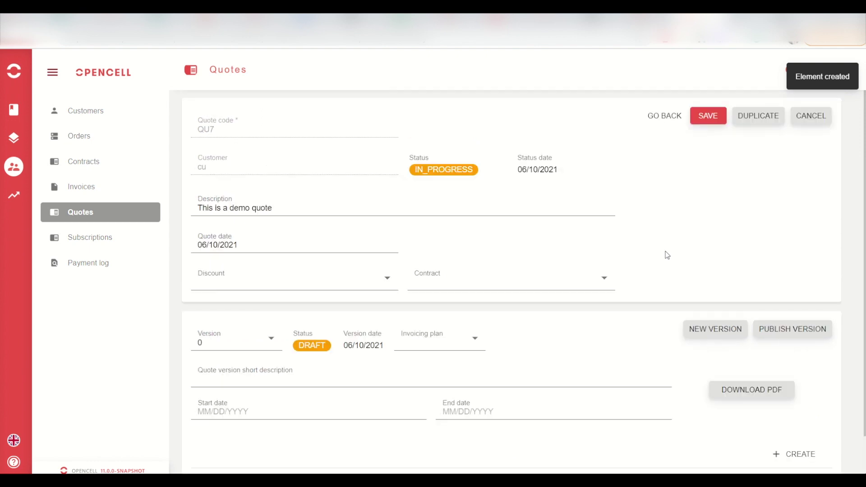
scroll(667, 256, down, 1)
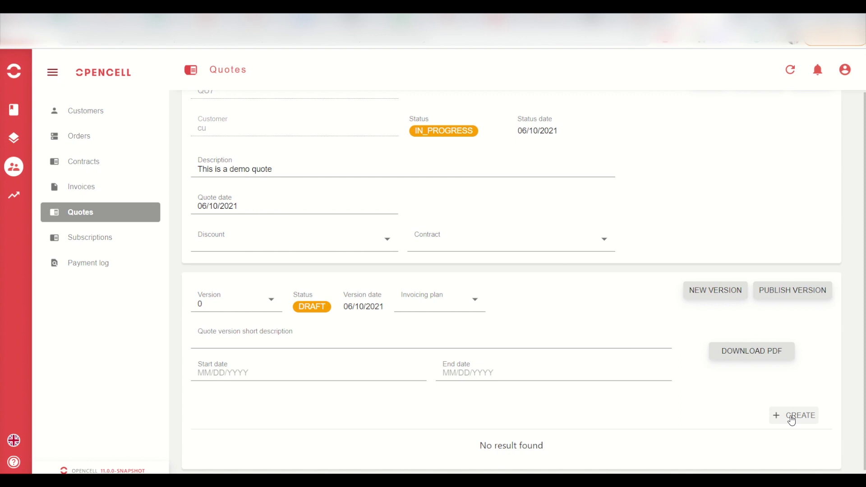
Step: Create a product or service entry in the quote's draft version and choose OFFER A (C01) as its offer
click(792, 420)
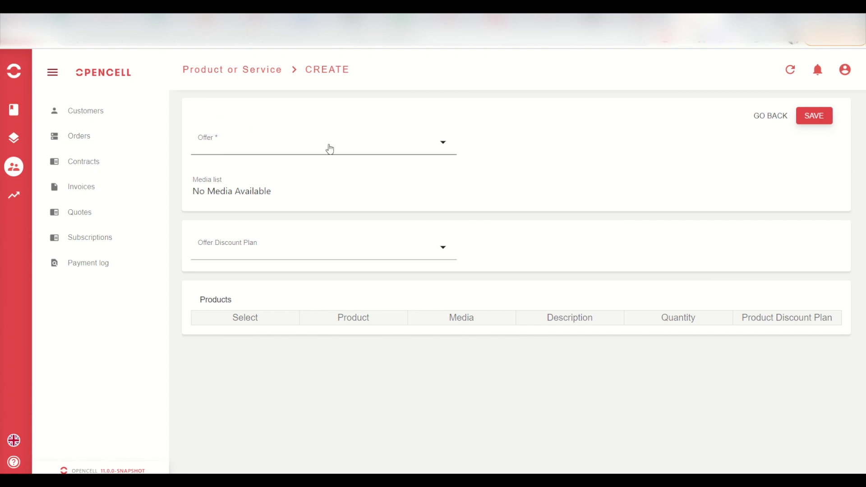
click(330, 149)
scroll(373, 307, down, 1)
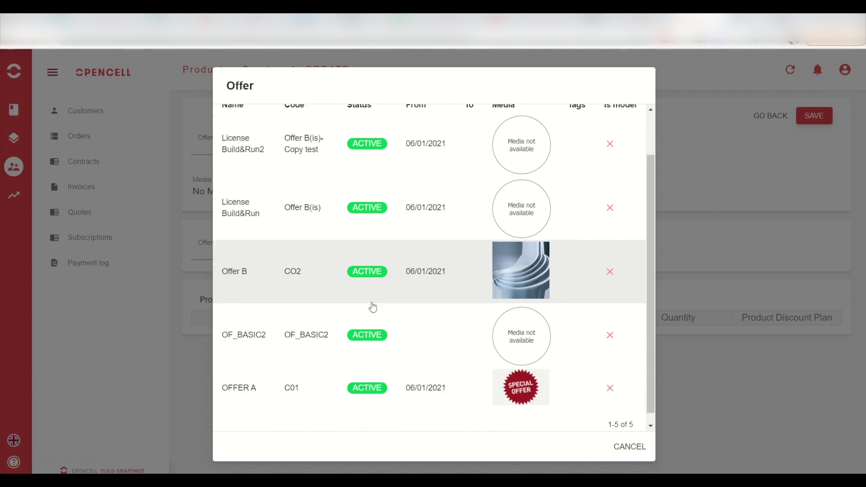
scroll(372, 305, up, 3)
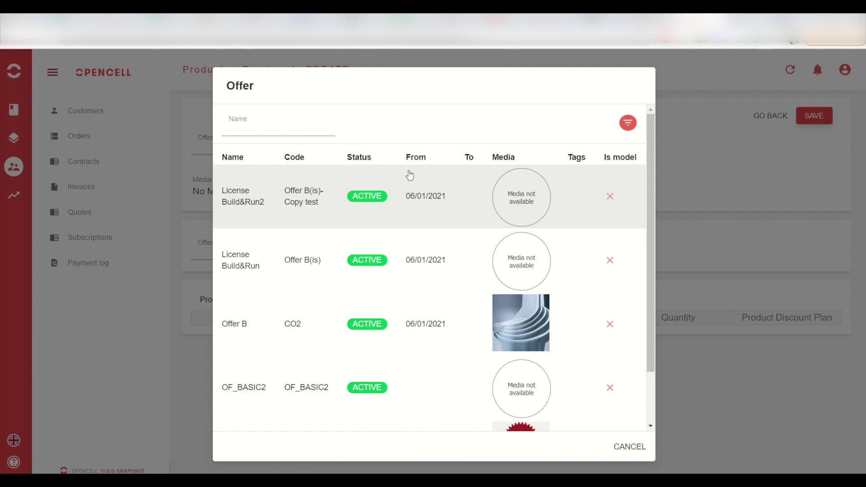
scroll(394, 234, down, 2)
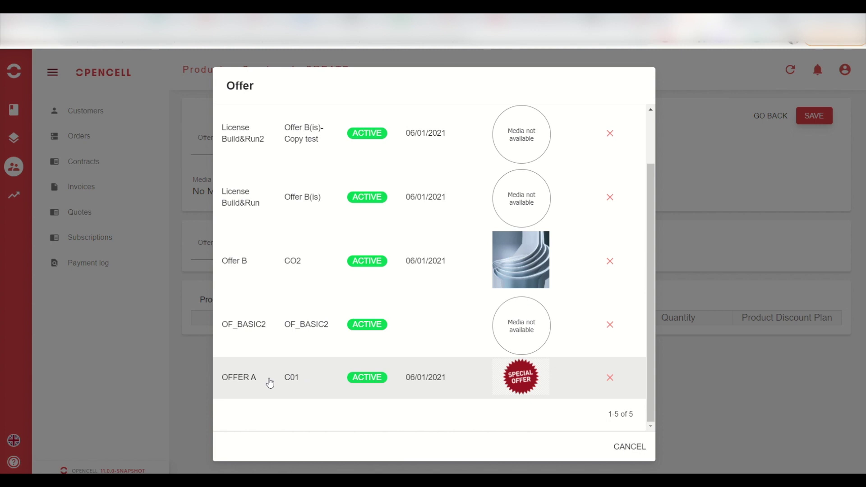
click(311, 384)
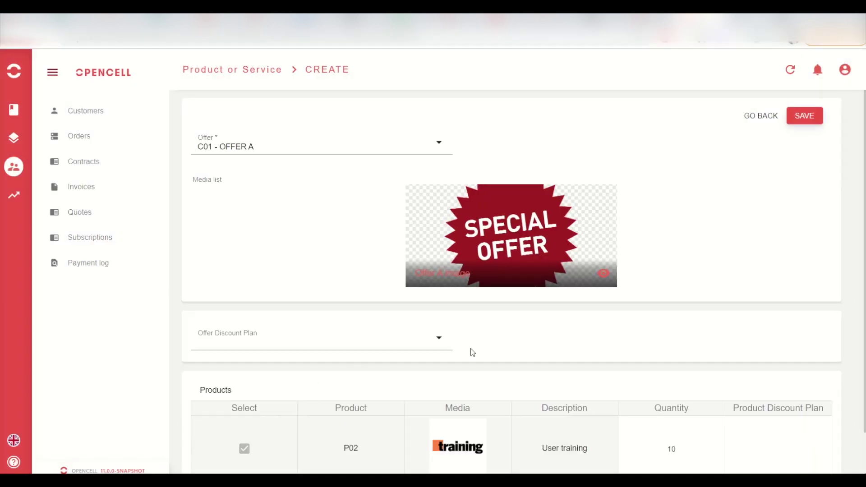
Step: Review the products included in OFFER A and save the entry to the quote
scroll(473, 352, down, 1)
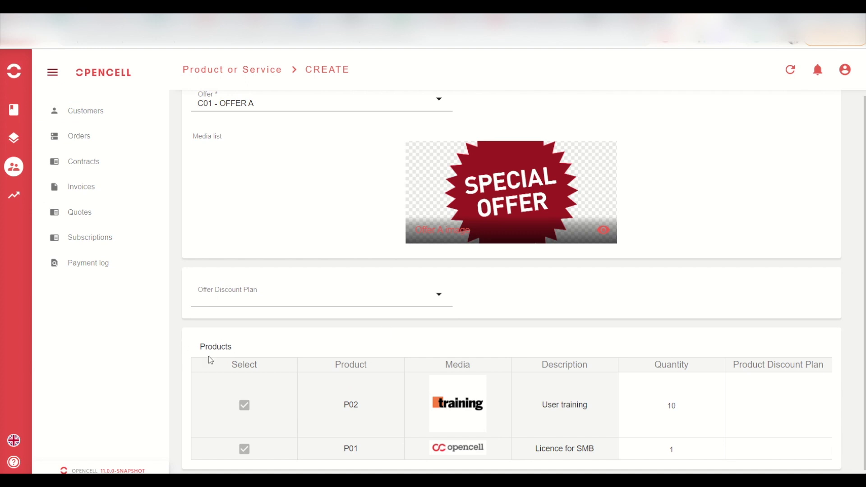
scroll(284, 356, up, 1)
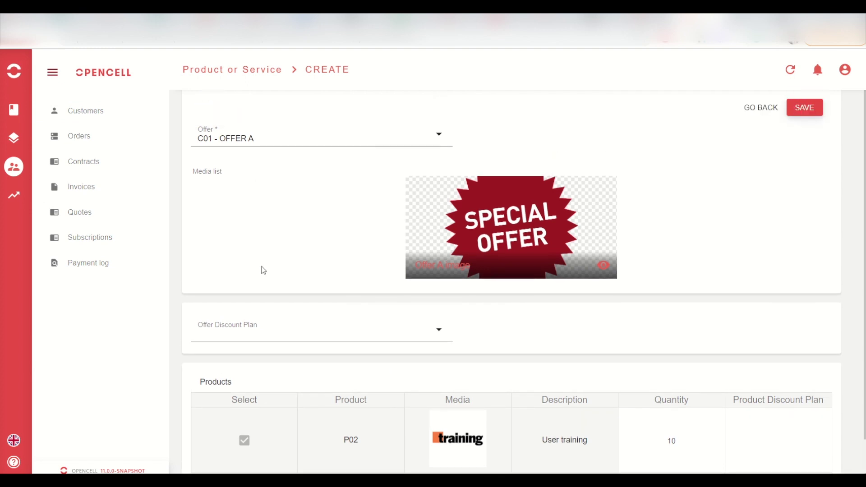
scroll(263, 270, down, 1)
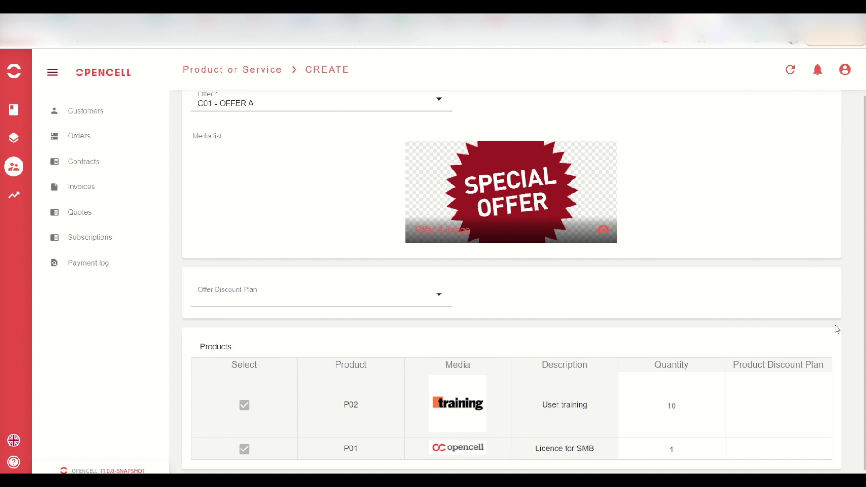
scroll(807, 320, up, 1)
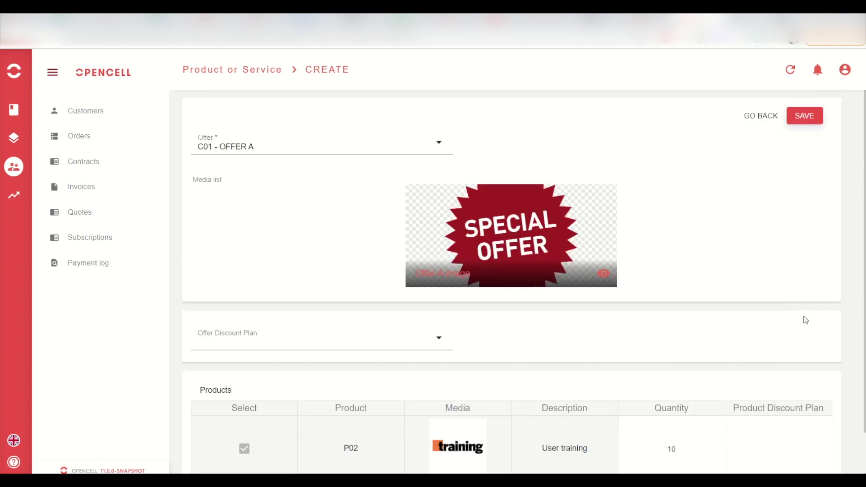
click(808, 114)
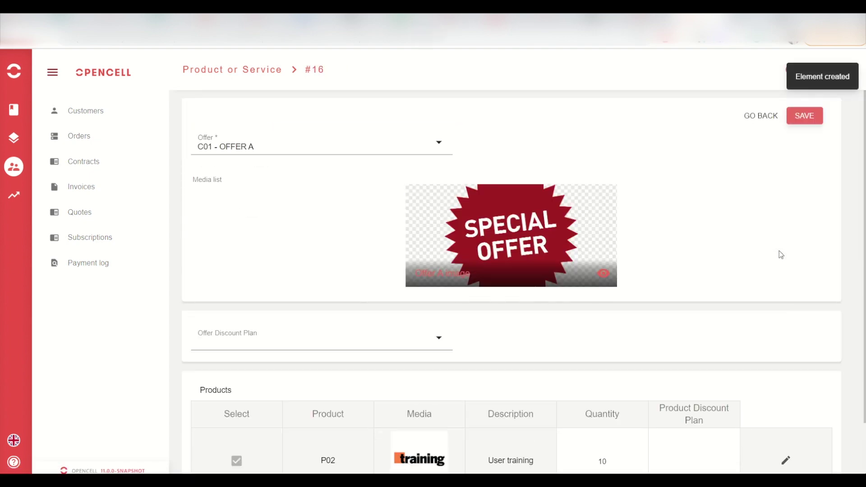
Step: Check which product discount plans are available for the User training product (P02) without selecting any
scroll(781, 255, down, 2)
click(675, 412)
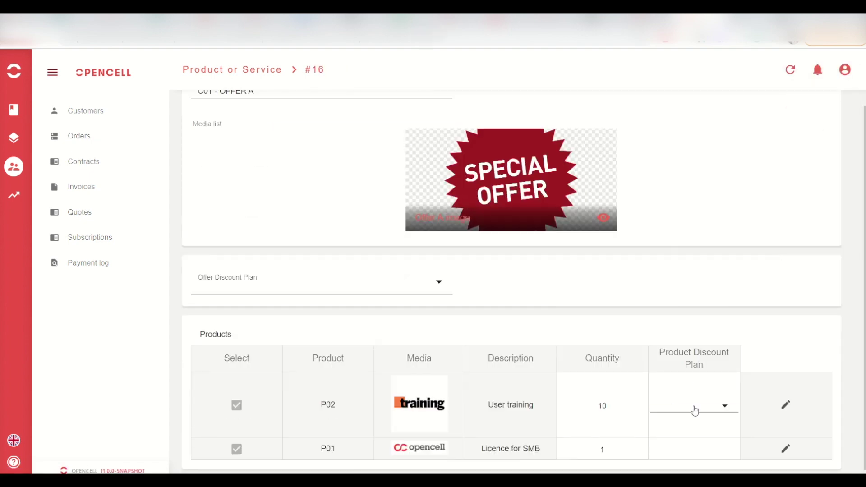
click(695, 411)
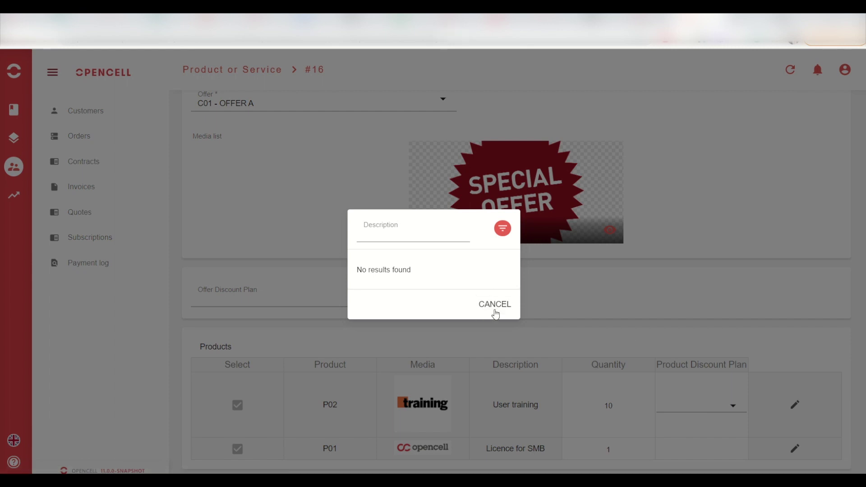
click(495, 305)
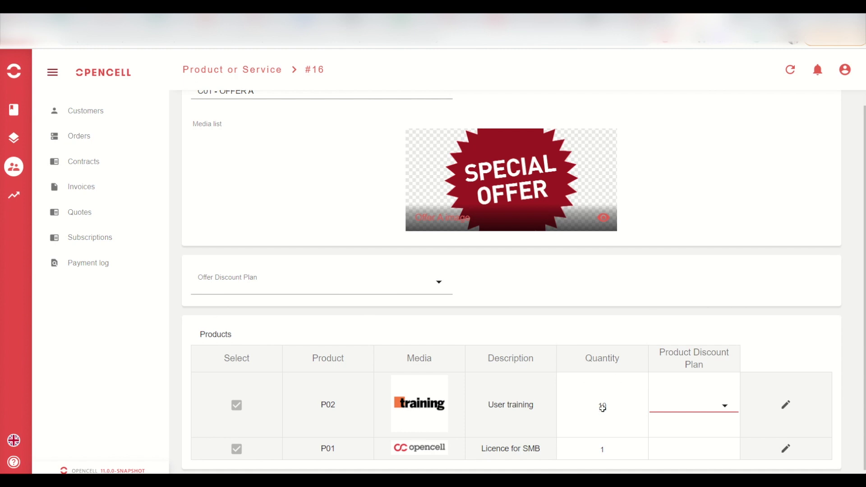
Step: Try raising and lowering the quantity of the User training product (P02), leaving it at 10
double_click(603, 407)
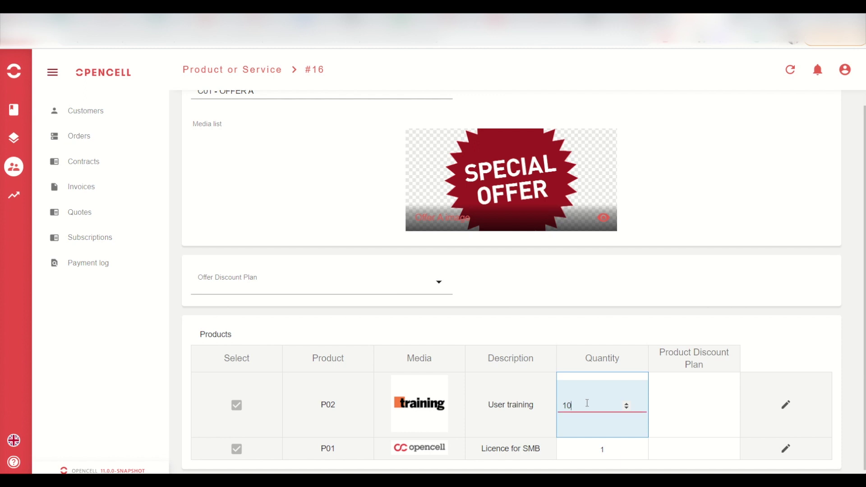
click(627, 404)
click(628, 408)
click(627, 408)
click(627, 404)
click(757, 266)
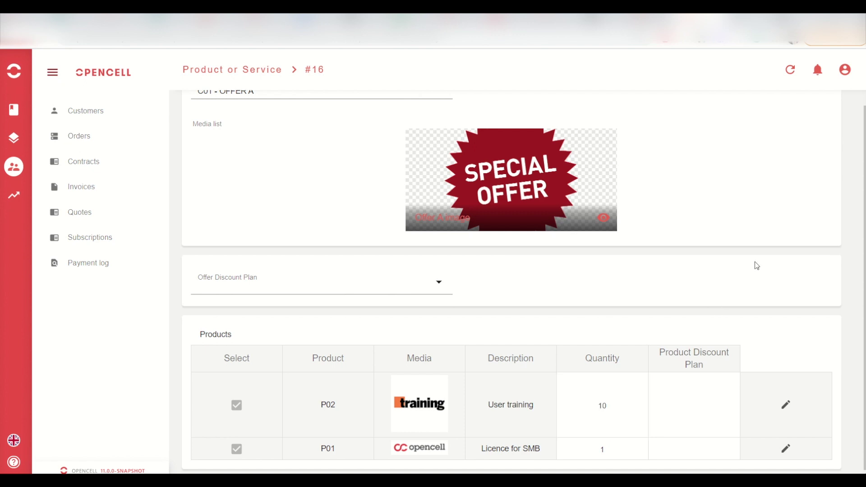
Step: Save the OFFER A entry again and return to quote QU7
scroll(758, 266, up, 1)
scroll(758, 266, down, 1)
scroll(757, 267, up, 1)
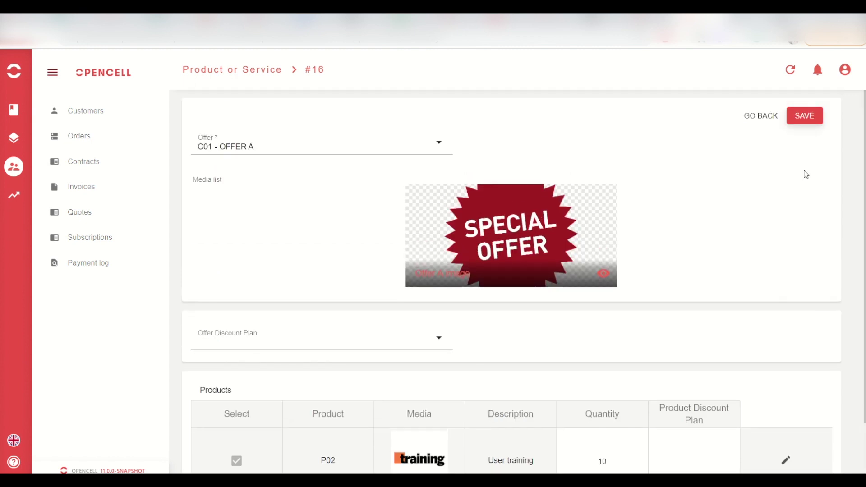
click(804, 113)
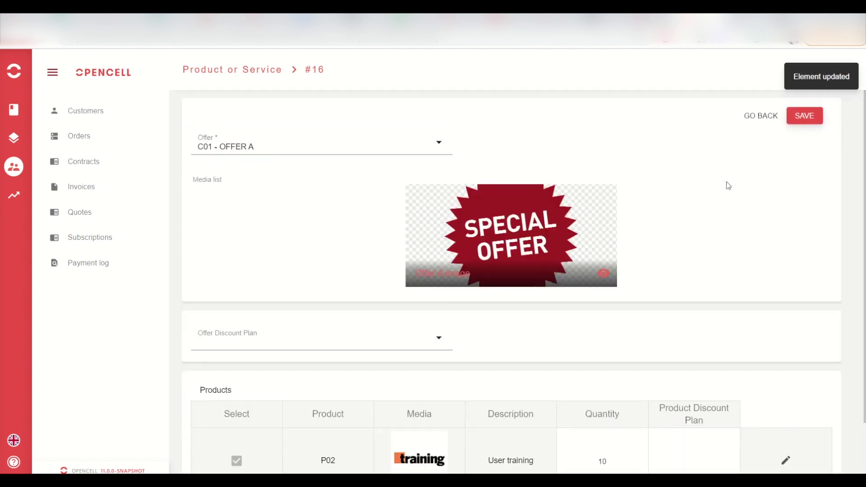
click(761, 122)
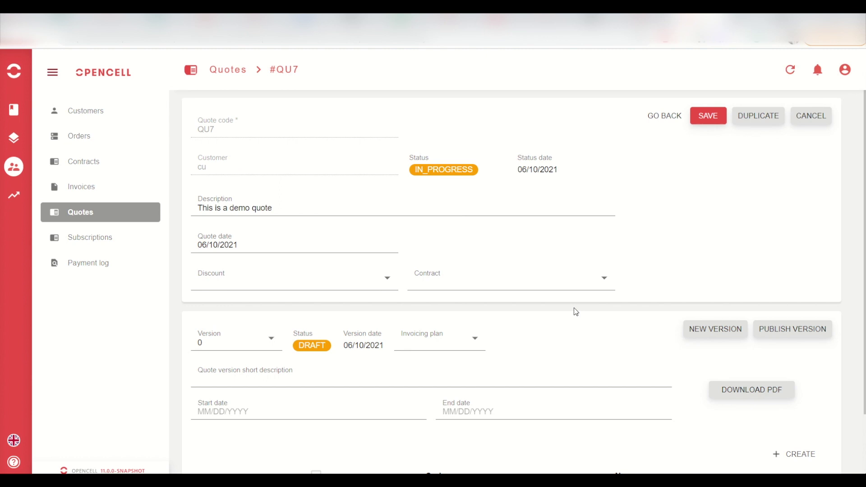
Step: Download the PDF of the quote's draft version and open the downloaded file
scroll(577, 312, down, 1)
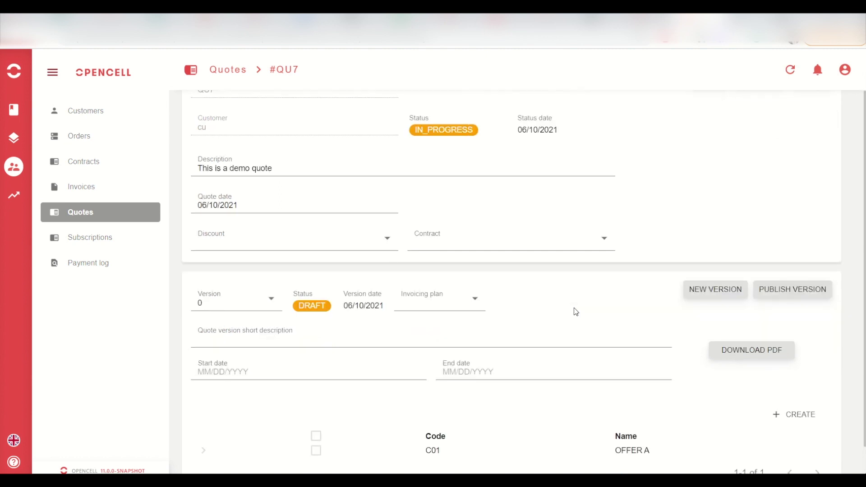
scroll(636, 252, down, 1)
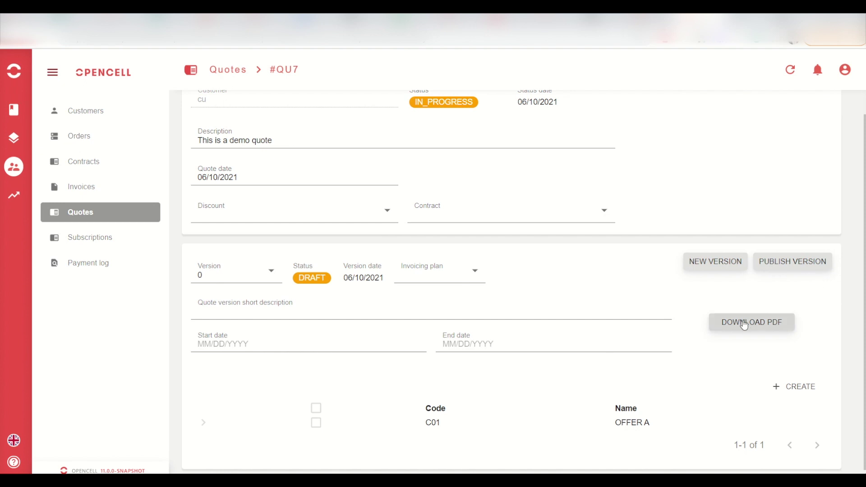
click(744, 325)
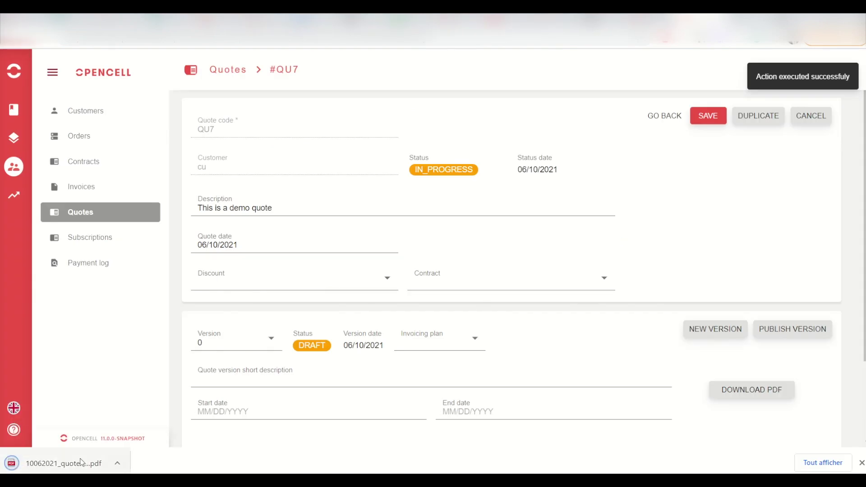
click(78, 462)
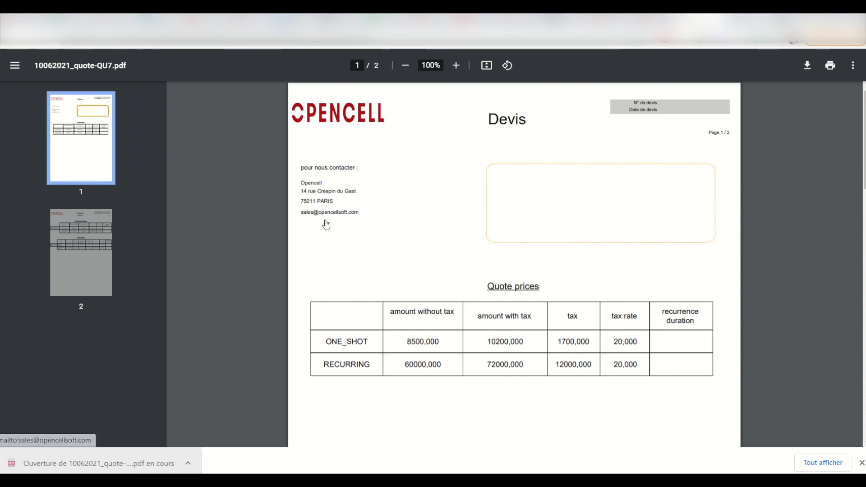
Step: Examine the one-shot and recurring amounts in the Quote prices table on the PDF's first page
scroll(482, 233, down, 2)
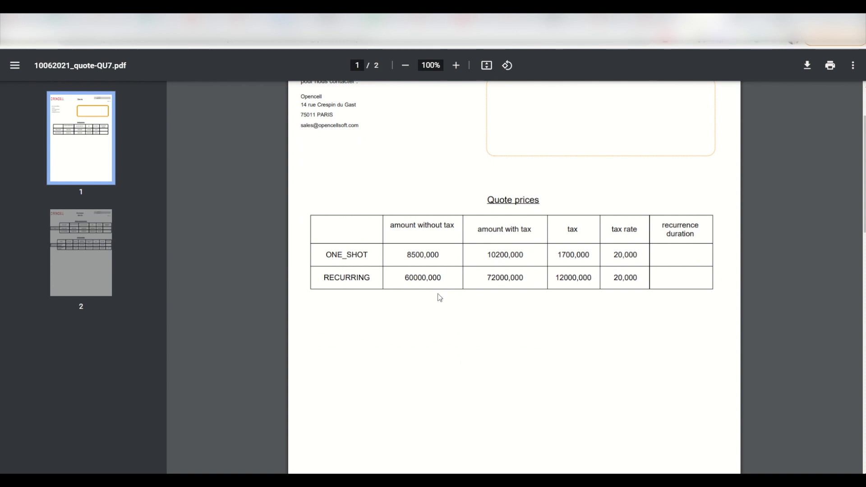
scroll(440, 298, down, 1)
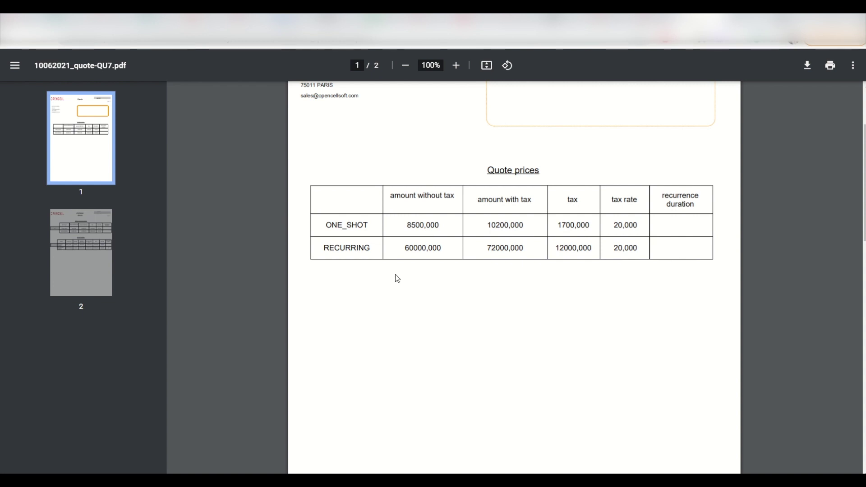
scroll(397, 278, up, 2)
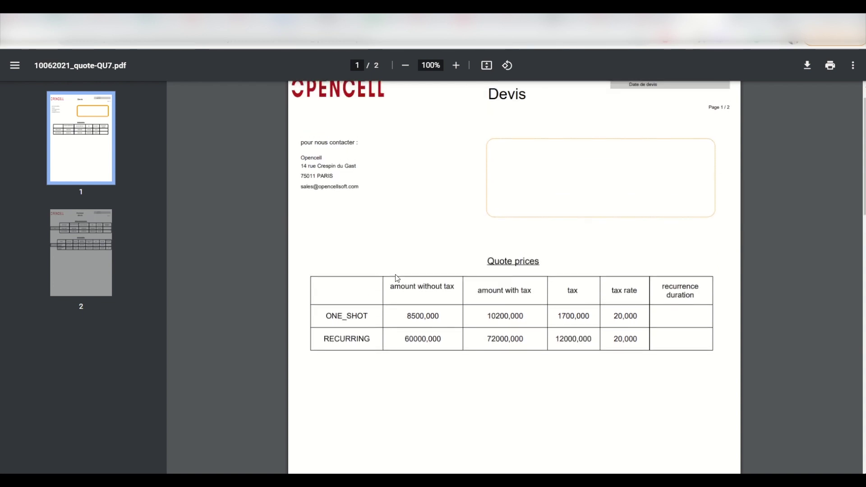
scroll(397, 279, up, 1)
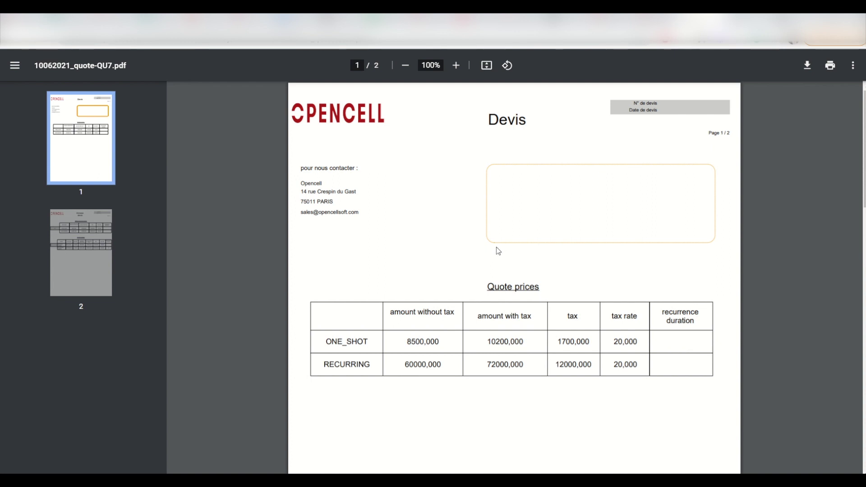
Step: Leave the PDF and go back to quote QU7 to view its draft version and offer list
click(715, 20)
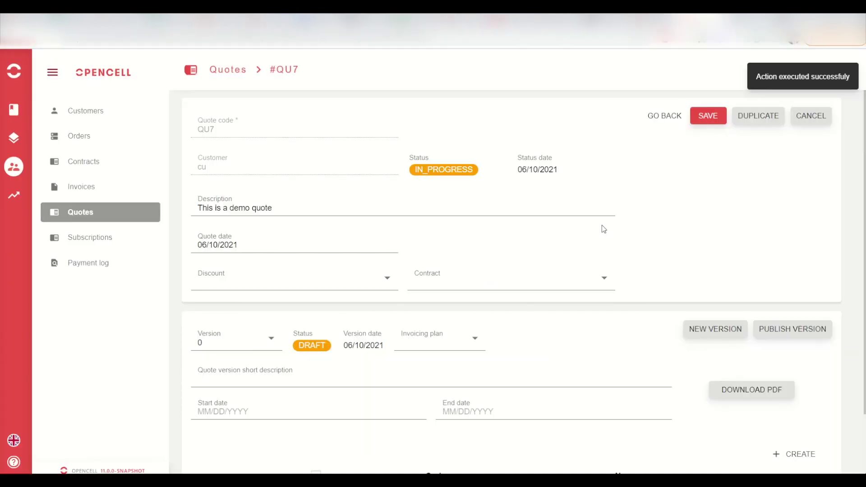
scroll(602, 226, down, 2)
scroll(602, 226, up, 1)
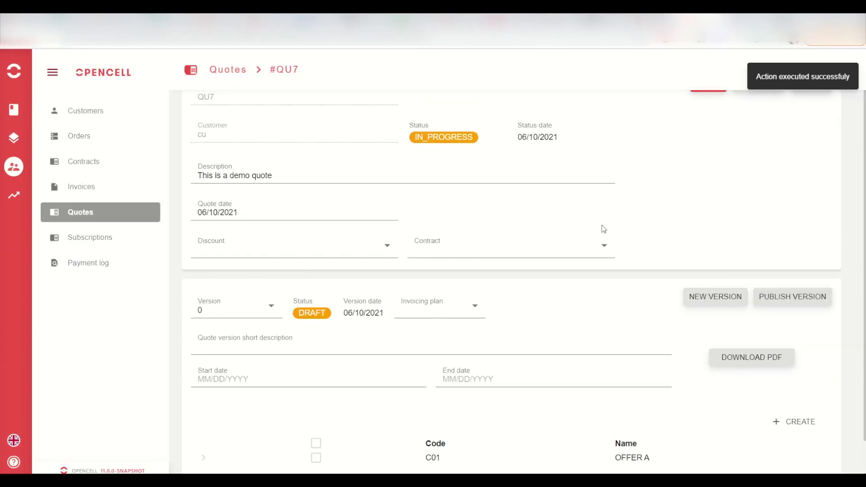
scroll(604, 229, down, 1)
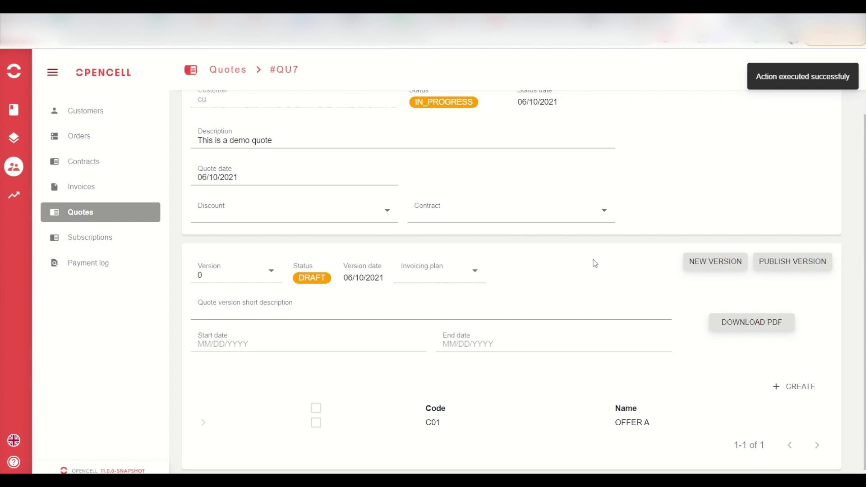
Step: Advance quote QU7 to ACCEPTED by publishing its version 0, saving the quote, sending it and validating it
scroll(595, 269, up, 1)
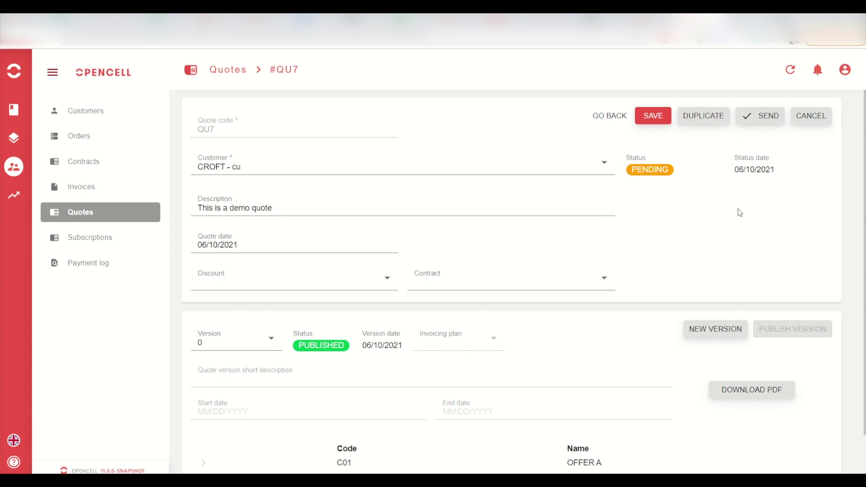
click(655, 116)
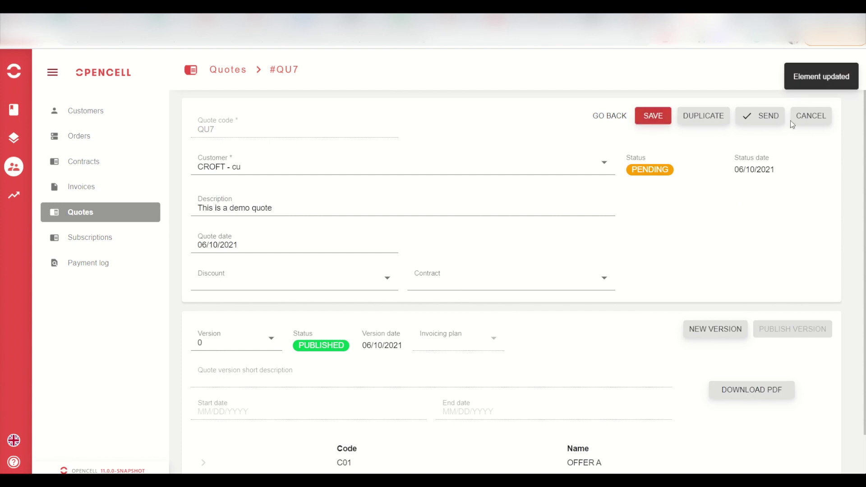
click(758, 120)
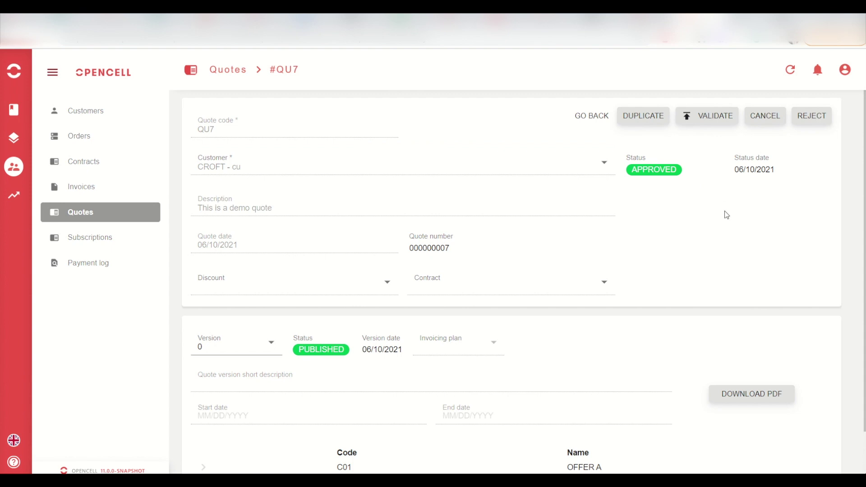
click(711, 118)
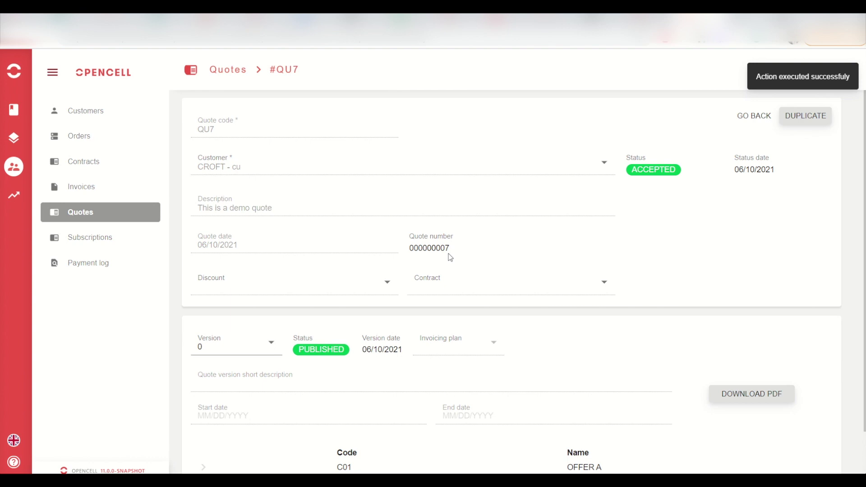
Step: Open the draft order generated from quote QU7 and examine the products and quantities under both C01 offer lines
click(69, 142)
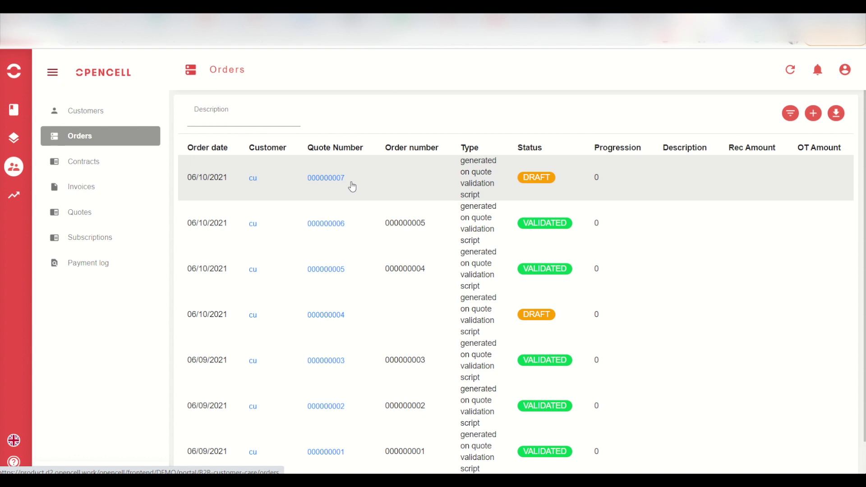
click(220, 183)
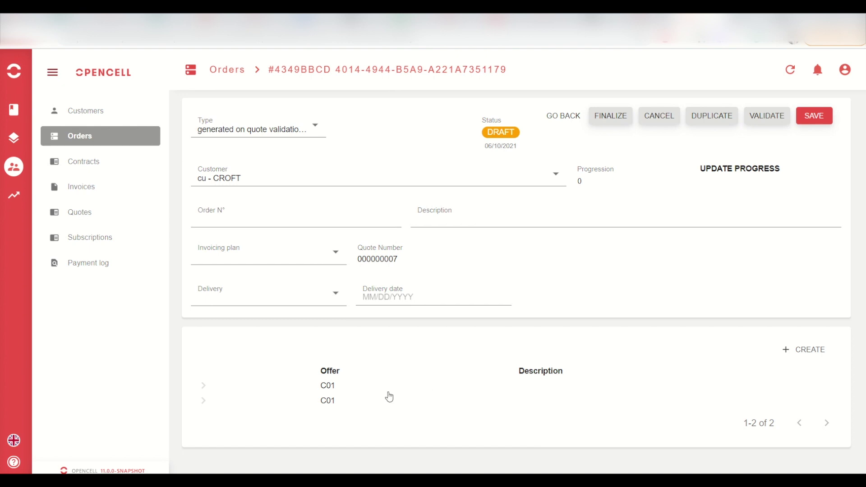
click(201, 387)
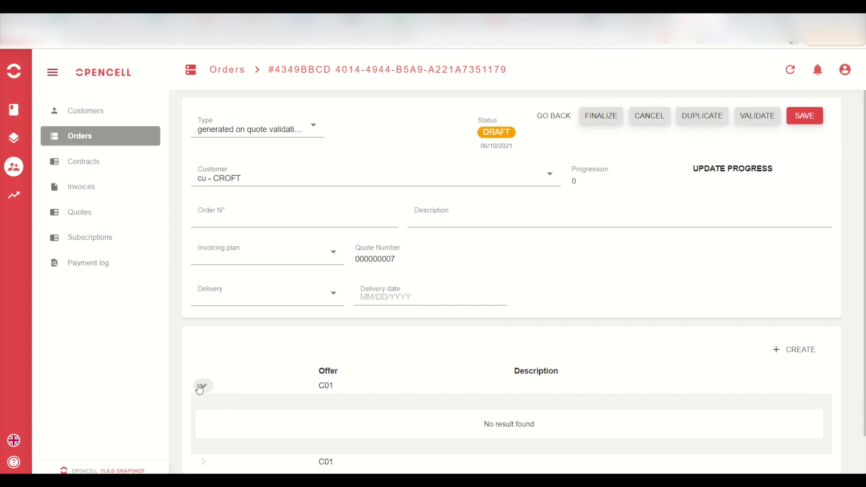
scroll(199, 389, down, 1)
click(203, 343)
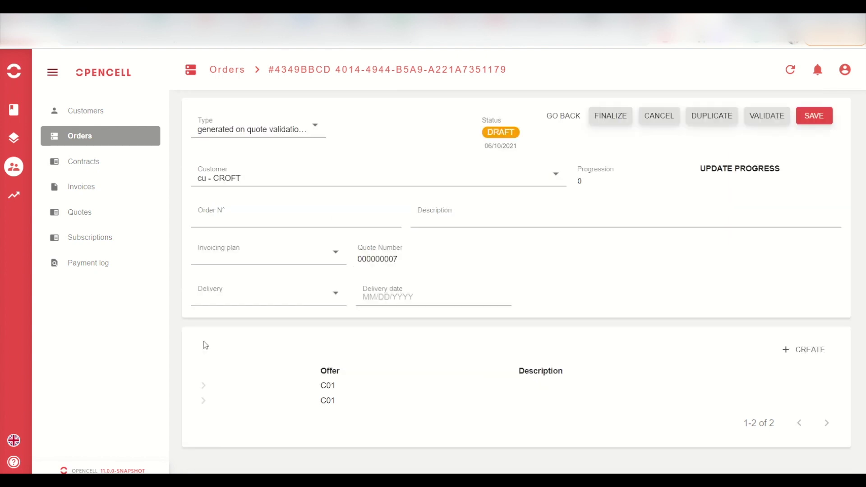
click(203, 400)
scroll(293, 397, down, 1)
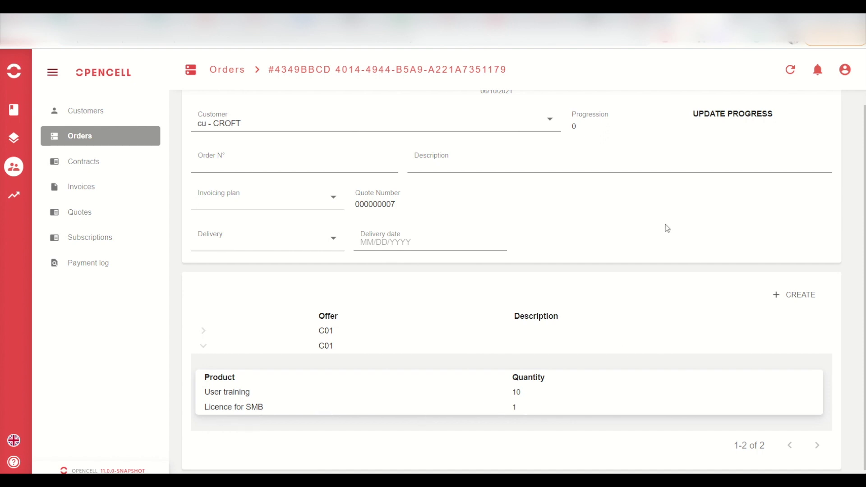
Step: Validate the order generated from quote QU7 and try to save it
scroll(667, 228, up, 2)
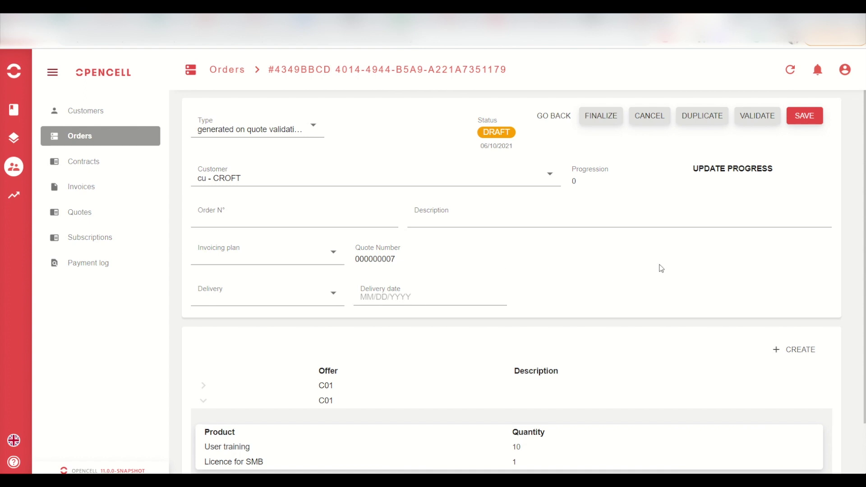
click(756, 117)
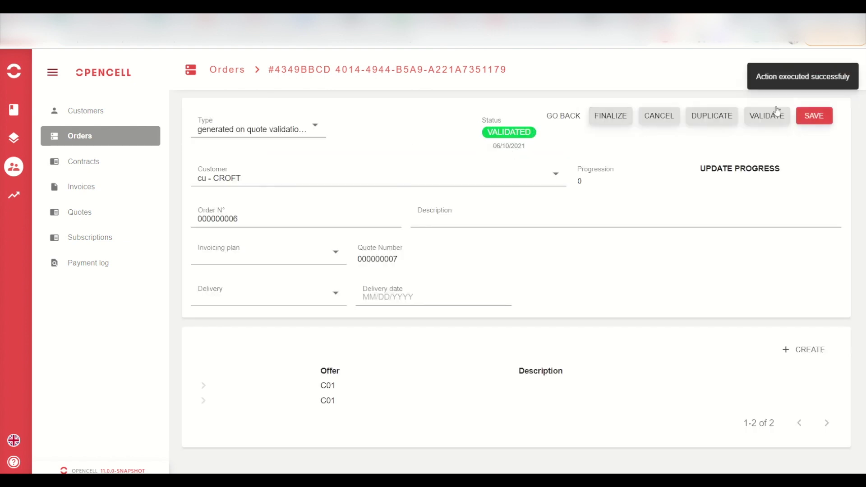
click(812, 114)
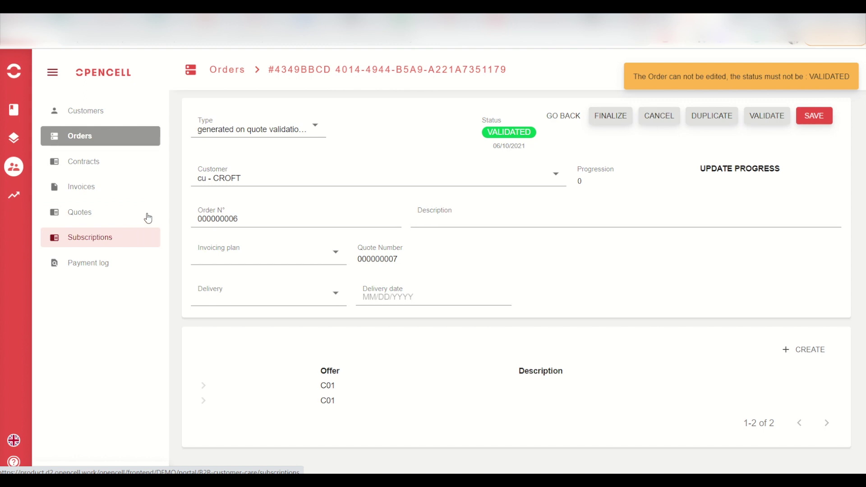
Step: Open subscription MAIN_SELLER_CON1_14 and examine its status, offer, initial term, products and access points
click(89, 246)
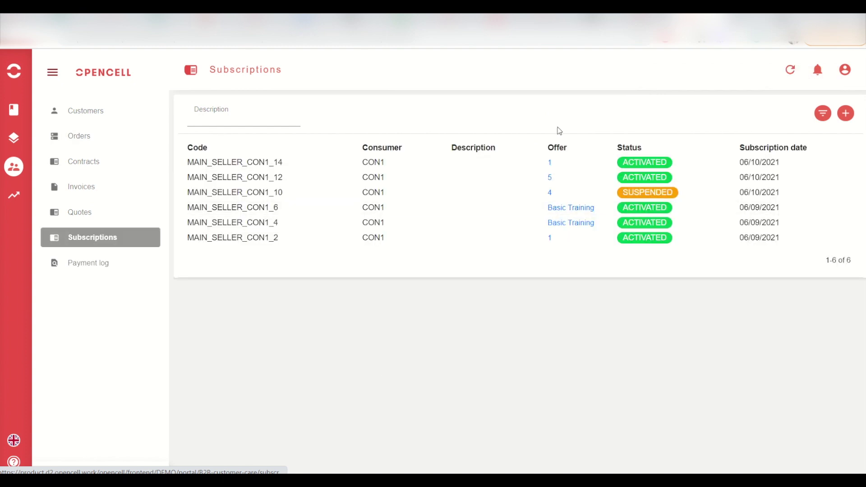
click(245, 164)
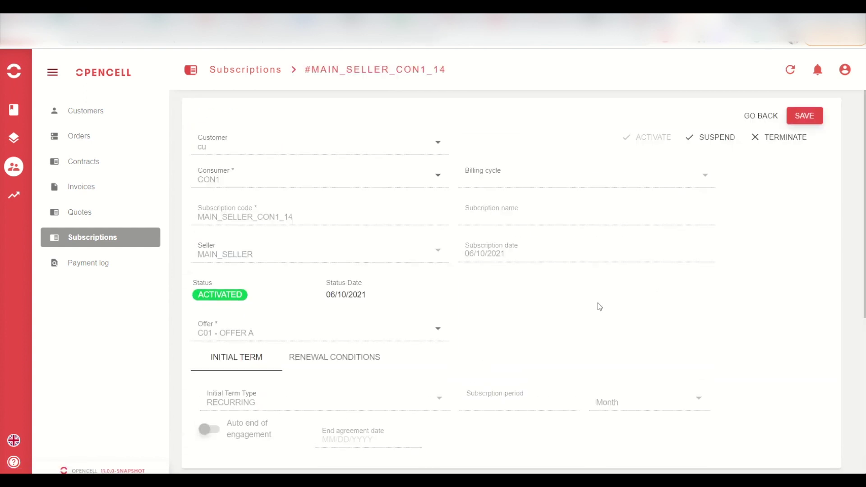
scroll(598, 305, down, 3)
scroll(598, 304, down, 1)
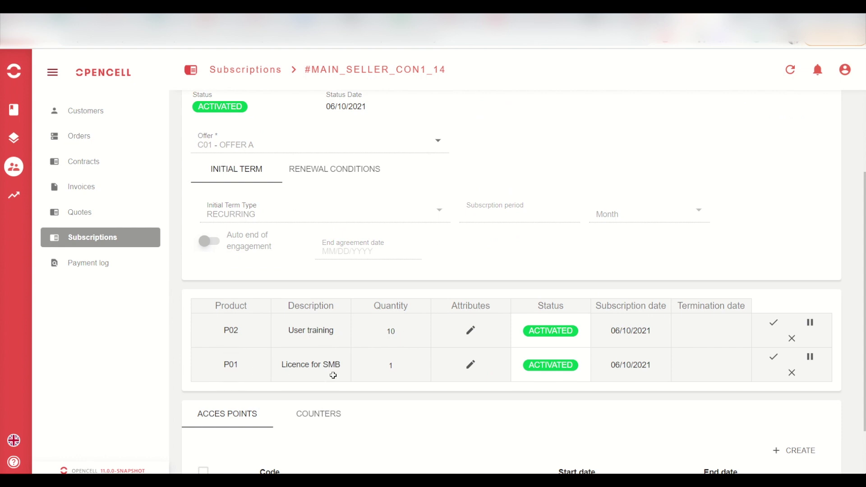
scroll(523, 421, down, 2)
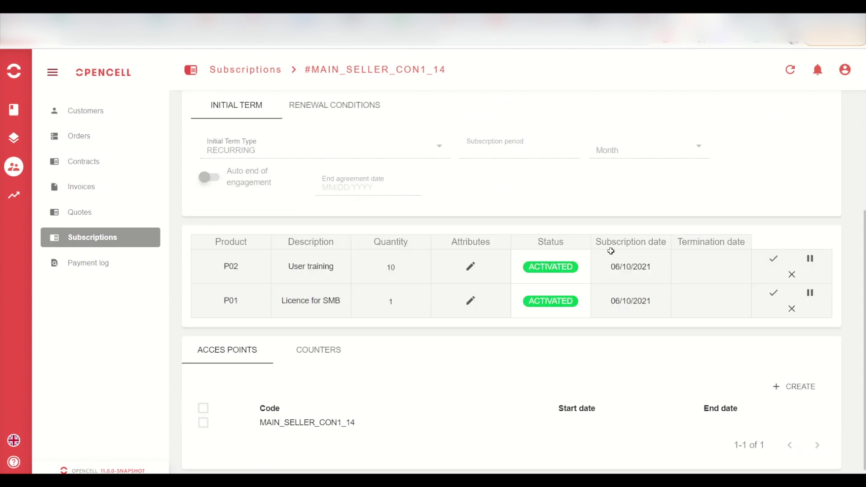
scroll(541, 363, up, 8)
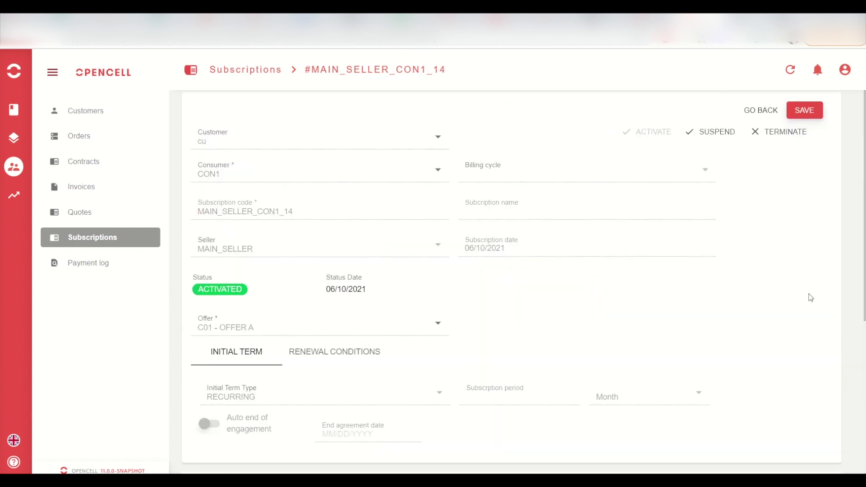
scroll(811, 298, down, 1)
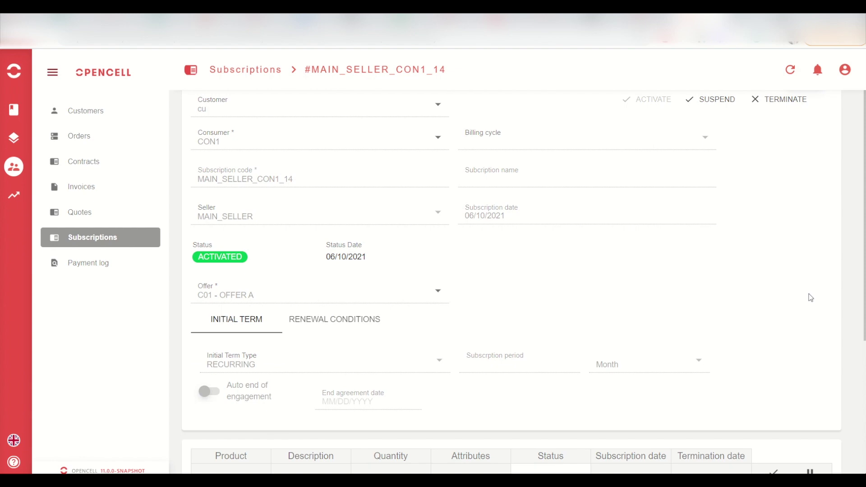
scroll(811, 298, down, 7)
scroll(811, 298, up, 8)
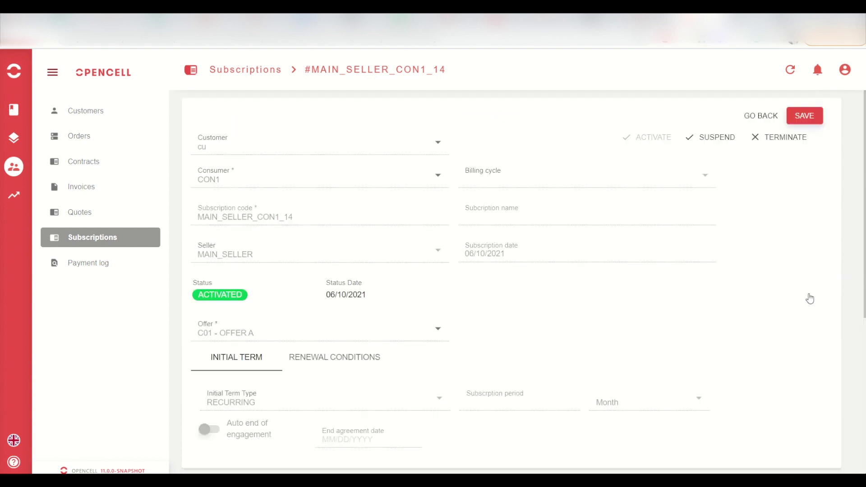
Step: Try to save subscription MAIN_SELLER_CON1_14
click(811, 118)
scroll(740, 191, down, 3)
scroll(742, 195, up, 3)
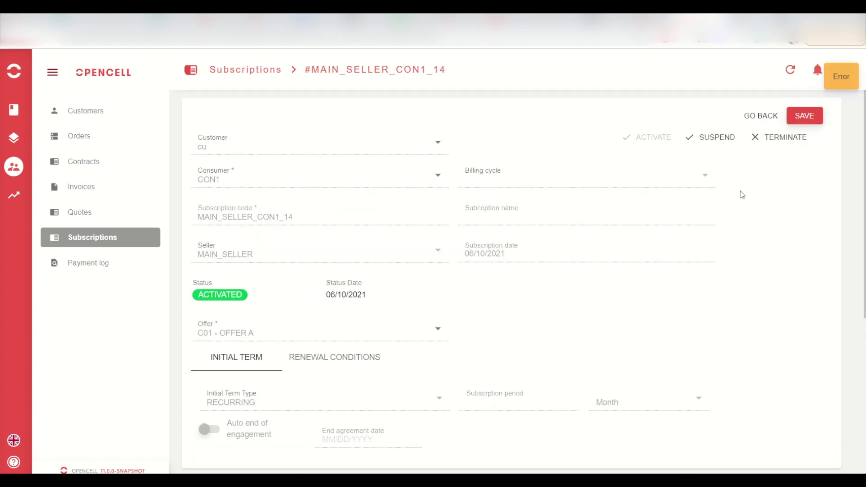
Step: View the subscription's renewal conditions and the termination reasons offered for the User training product, cancelling without terminating it
scroll(747, 186, down, 3)
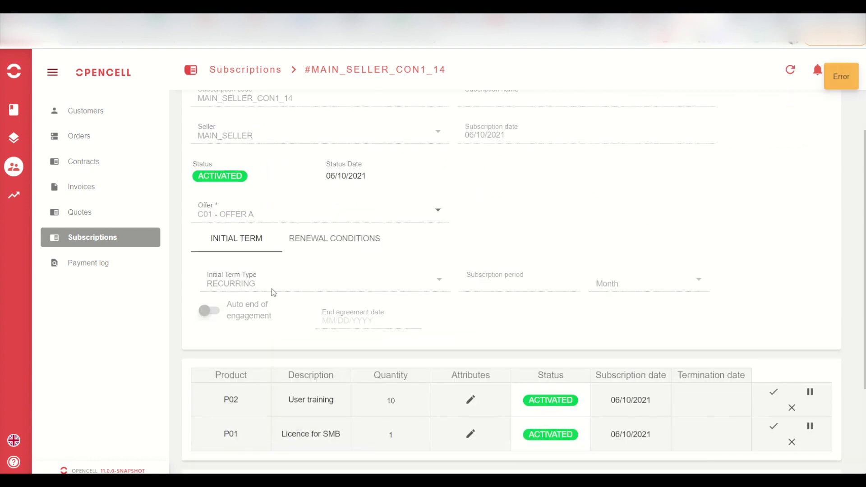
click(335, 243)
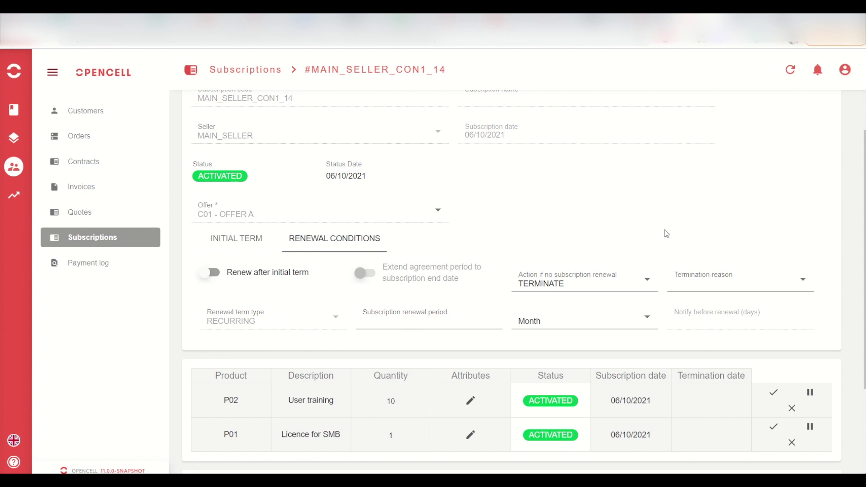
click(821, 389)
click(456, 289)
click(786, 409)
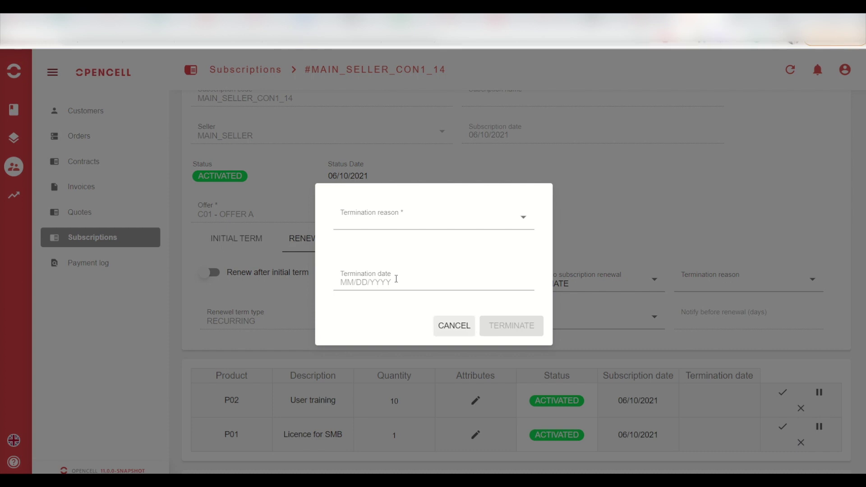
click(398, 223)
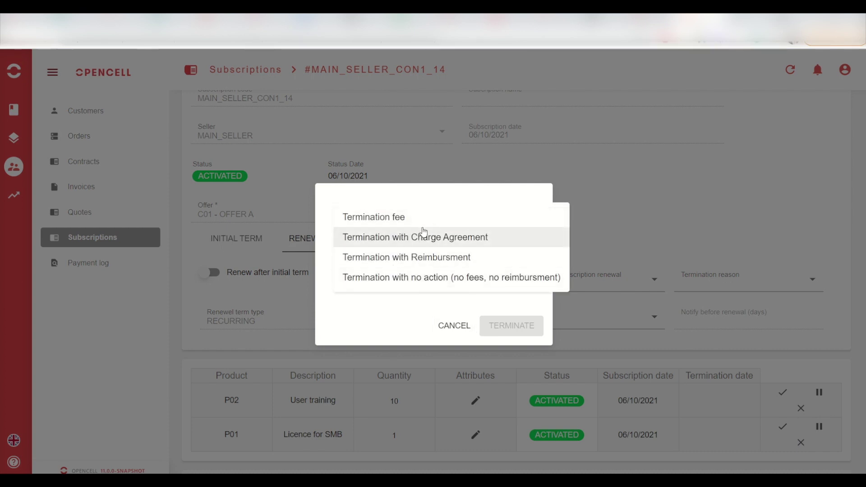
click(386, 312)
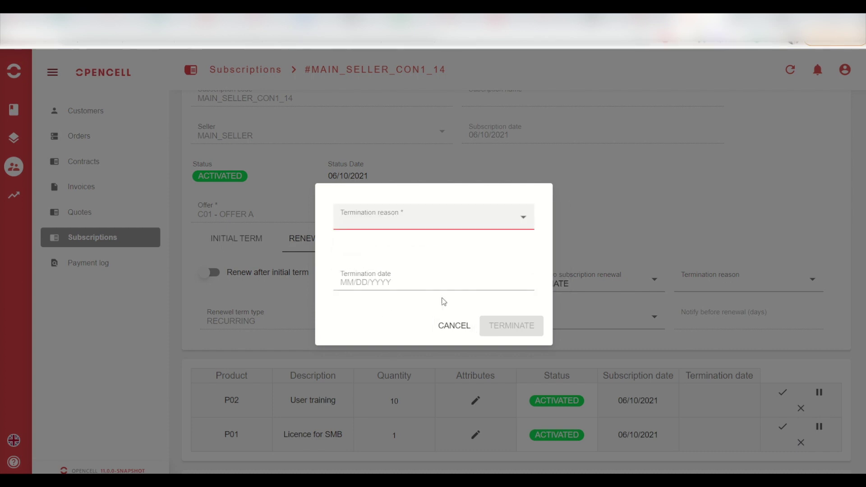
click(442, 326)
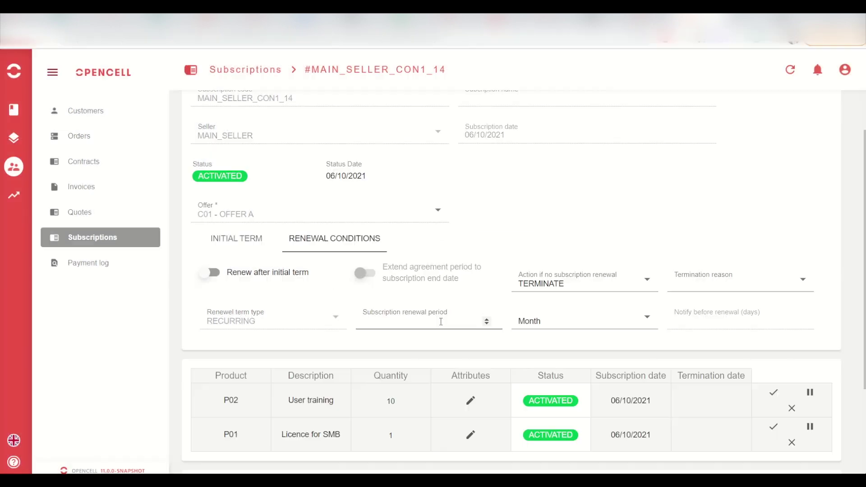
Step: Leave subscription MAIN_SELLER_CON1_14 and open the record of customer cu
scroll(575, 324, down, 3)
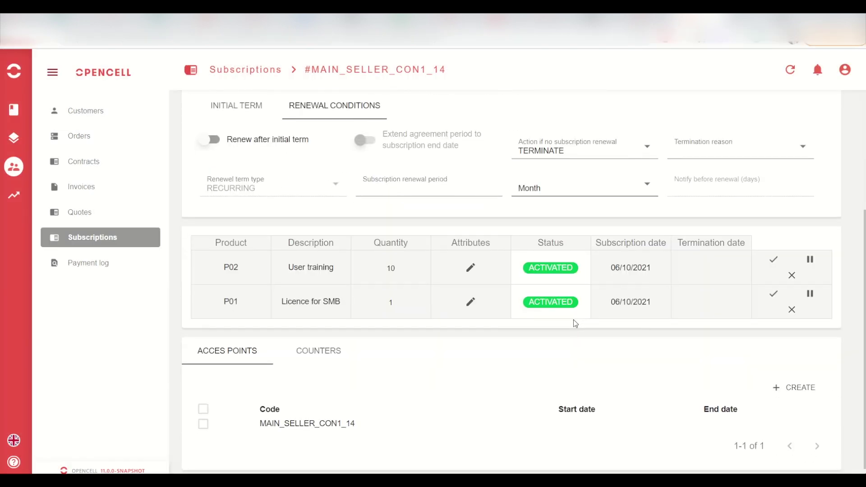
scroll(573, 320, up, 5)
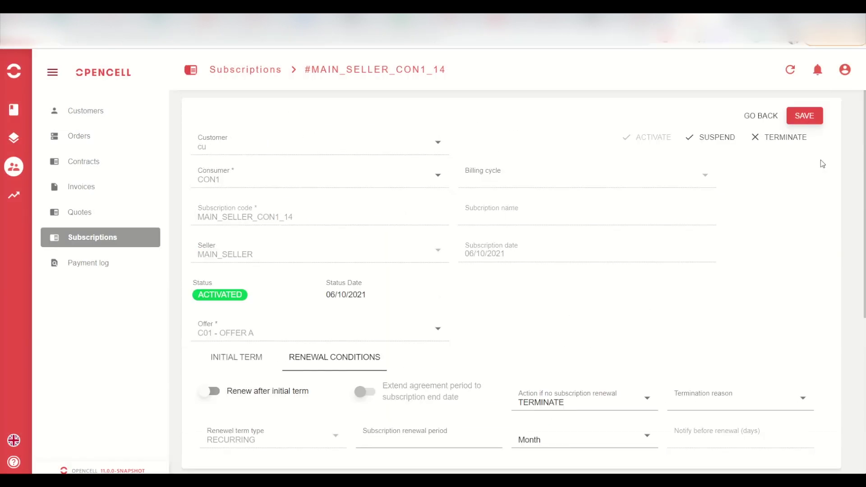
click(757, 116)
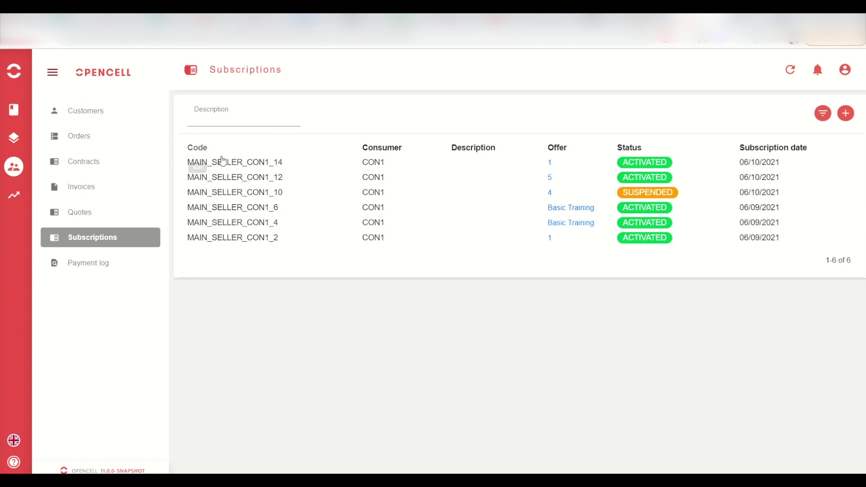
click(84, 111)
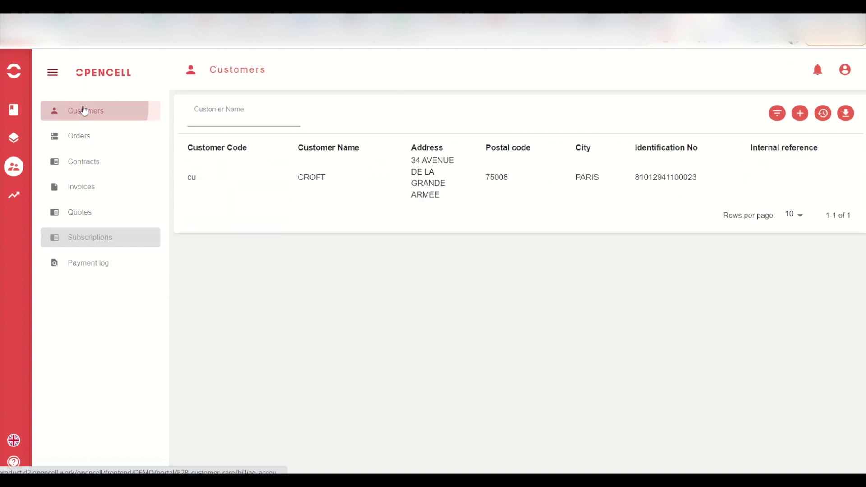
click(252, 168)
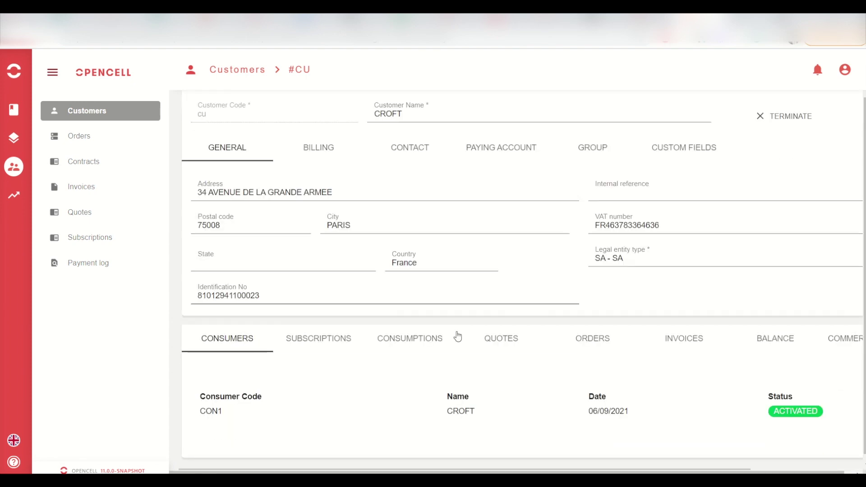
Step: Review the customer's lists of quotes, orders and subscriptions, including the entries created from quote QU7
click(502, 331)
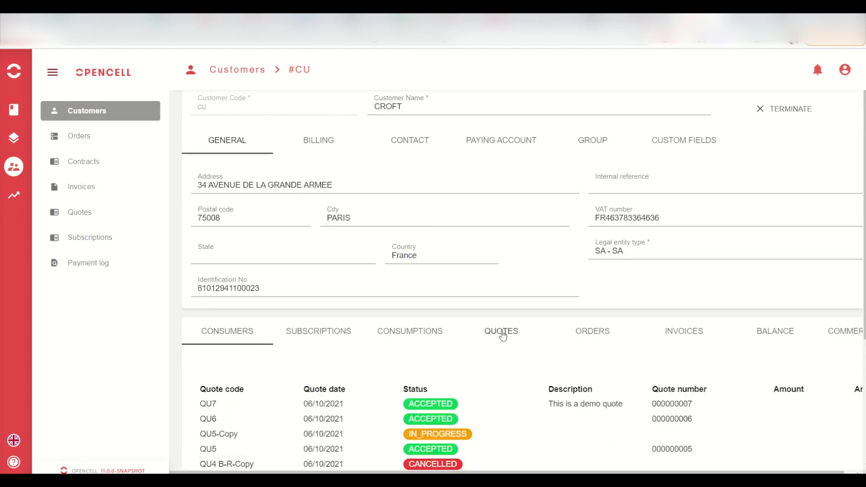
scroll(504, 334, down, 1)
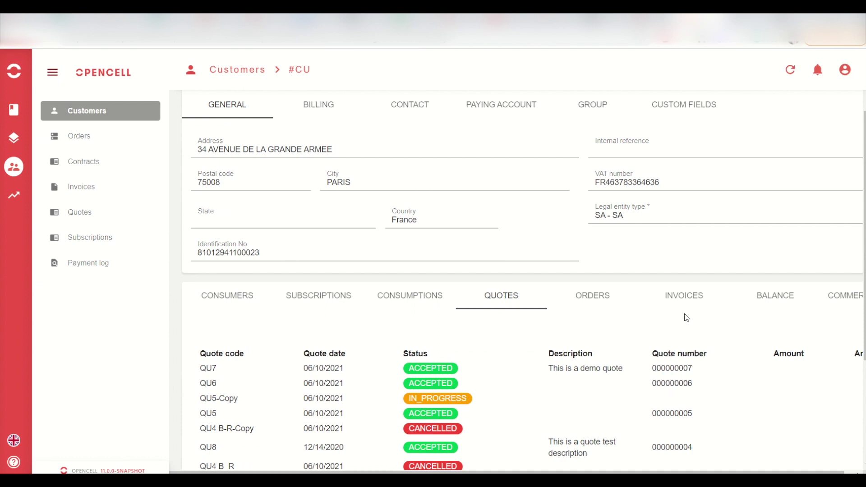
click(607, 296)
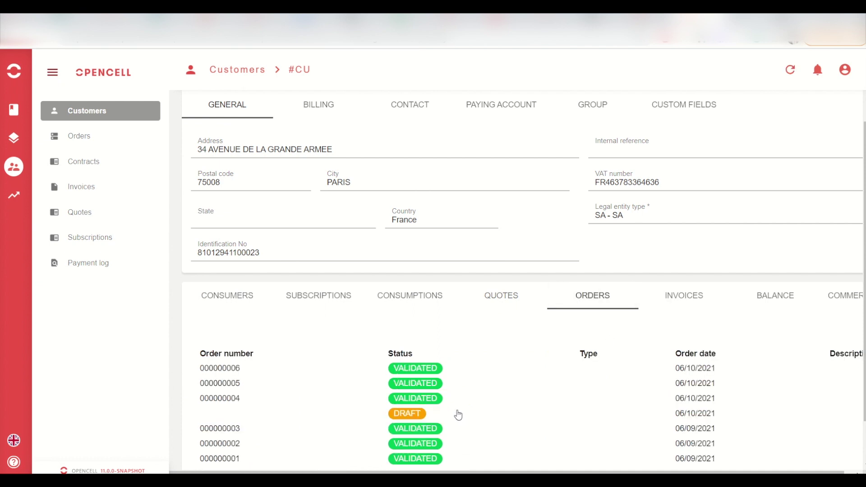
scroll(458, 415, right, 1)
scroll(459, 415, left, 1)
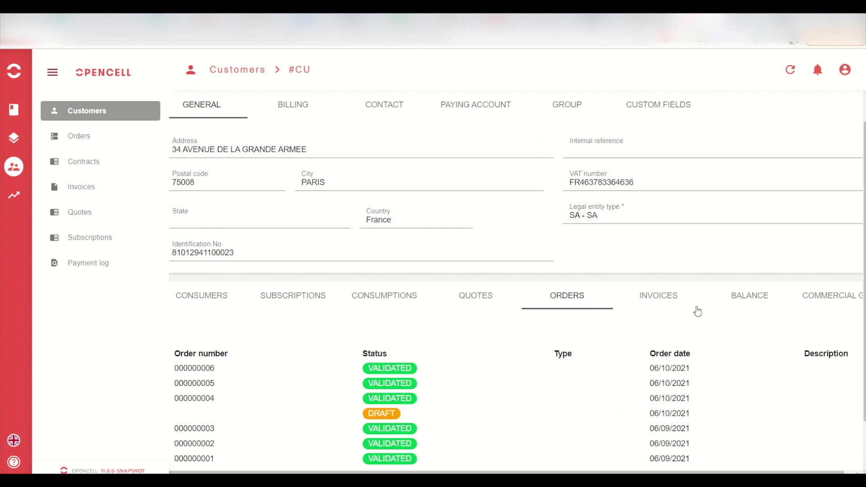
click(311, 296)
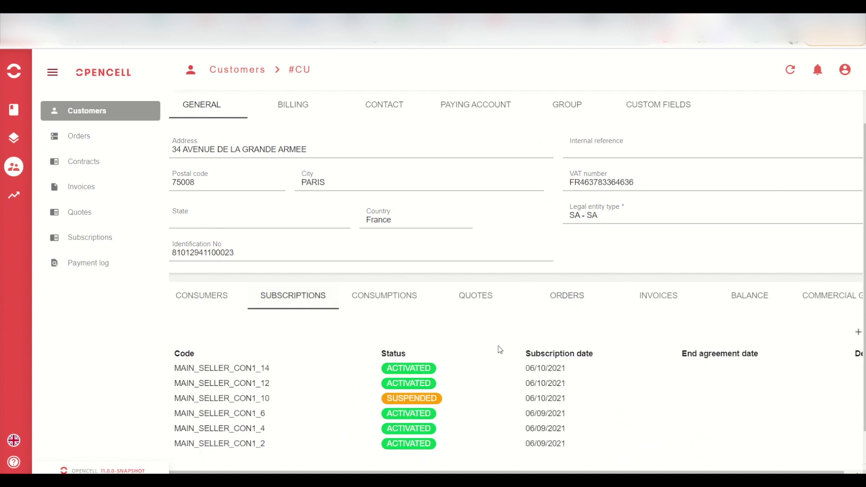
scroll(500, 350, left, 1)
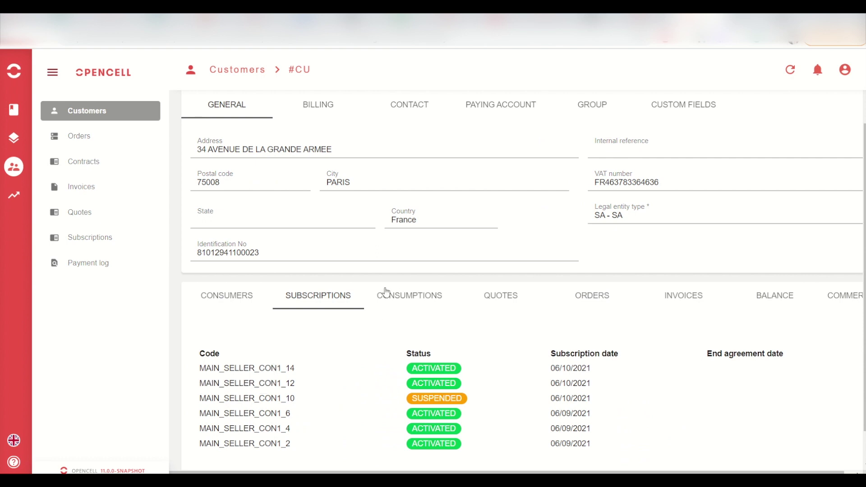
scroll(386, 291, up, 1)
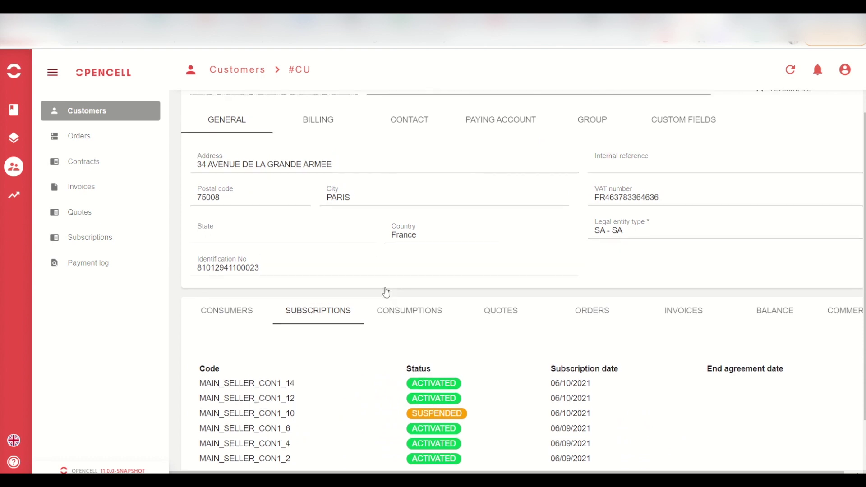